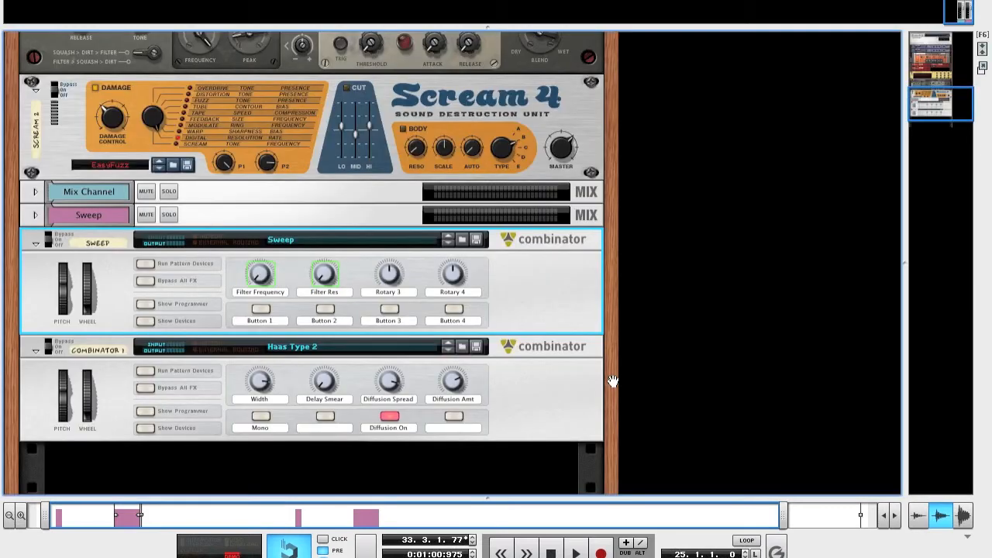
Step: Show the devices inside the Sweep Combinator and inspect its Thor synthesizer and the programmer's key mapping
{"action": "left_click", "coordinate": [147, 322]}
{"action": "scroll", "coordinate": [361, 271], "scroll_direction": "down", "scroll_amount": 3}
{"action": "scroll", "coordinate": [361, 271], "scroll_direction": "down", "scroll_amount": 4}
{"action": "scroll", "coordinate": [310, 279], "scroll_direction": "up", "scroll_amount": 4}
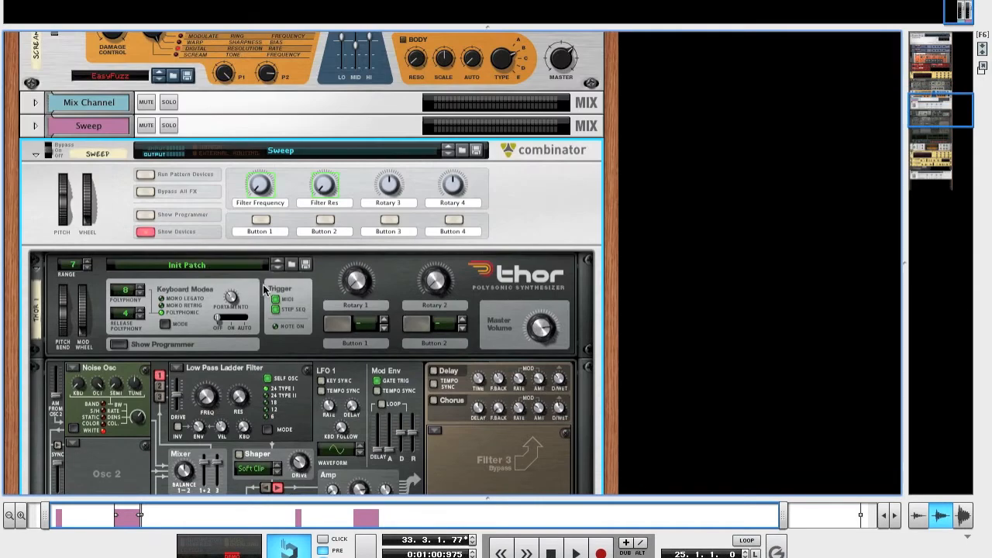
{"action": "scroll", "coordinate": [192, 310], "scroll_direction": "down", "scroll_amount": 5}
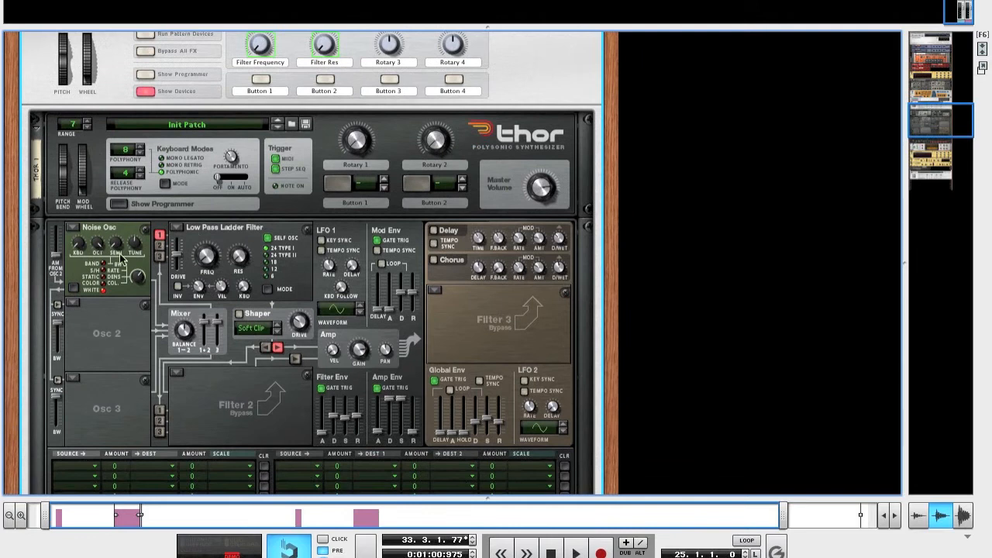
{"action": "scroll", "coordinate": [120, 258], "scroll_direction": "down", "scroll_amount": 6}
{"action": "scroll", "coordinate": [292, 314], "scroll_direction": "up", "scroll_amount": 8}
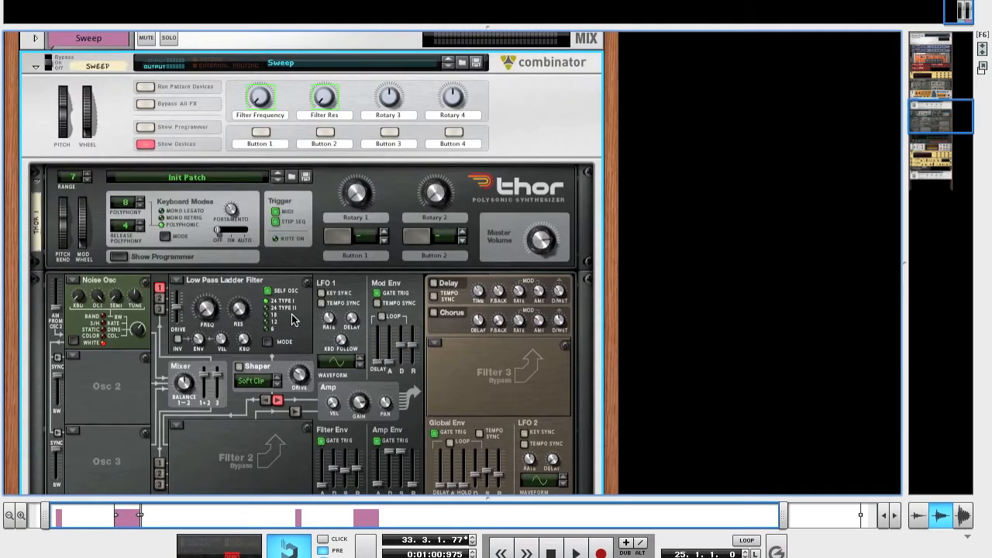
{"action": "left_click", "coordinate": [145, 127]}
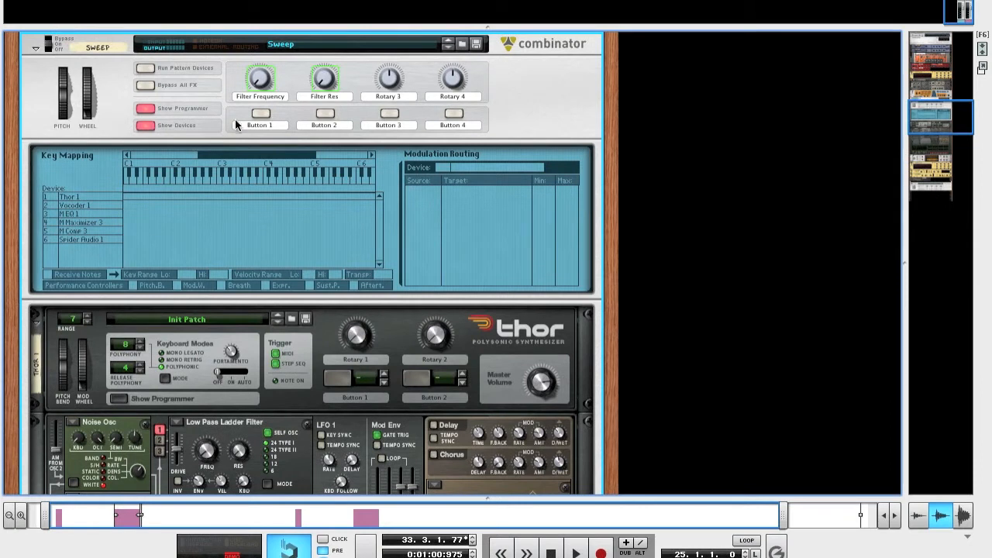
{"action": "left_click", "coordinate": [146, 111]}
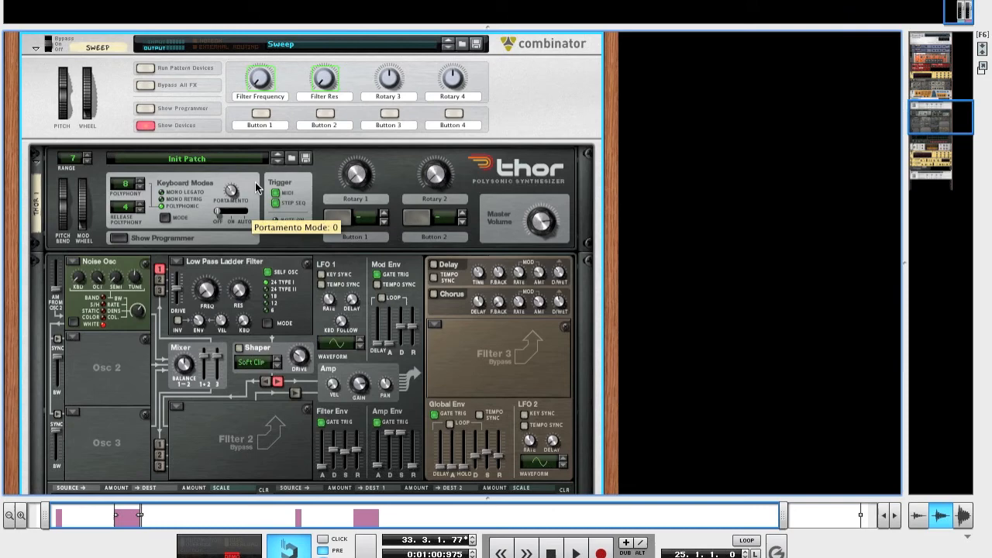
Step: Examine the vocoder, equalizer, maximizer, compressor and Spider Audio below Thor, and hide the Sweep Combinator's devices
{"action": "scroll", "coordinate": [255, 182], "scroll_direction": "down", "scroll_amount": 3}
{"action": "scroll", "coordinate": [255, 182], "scroll_direction": "down", "scroll_amount": 8}
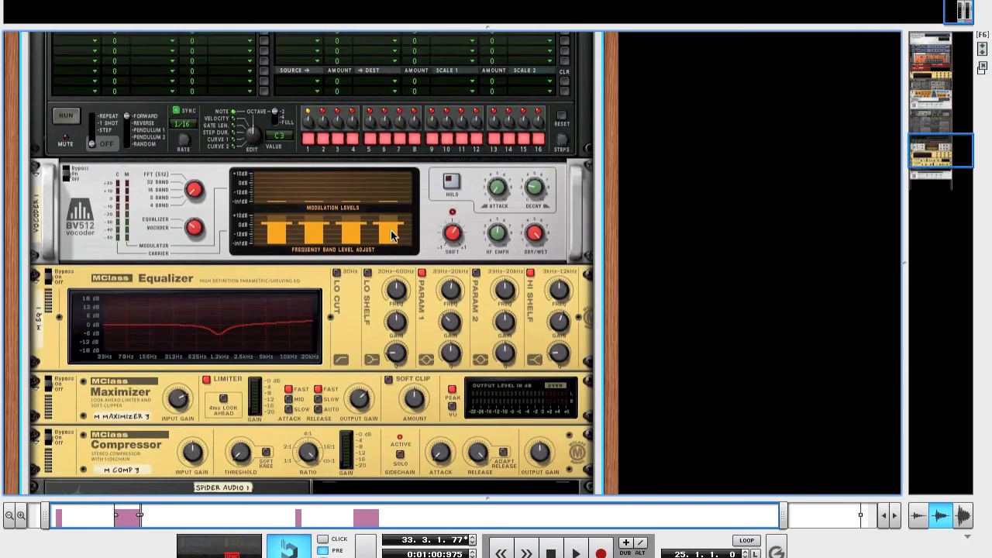
{"action": "scroll", "coordinate": [300, 283], "scroll_direction": "down", "scroll_amount": 4}
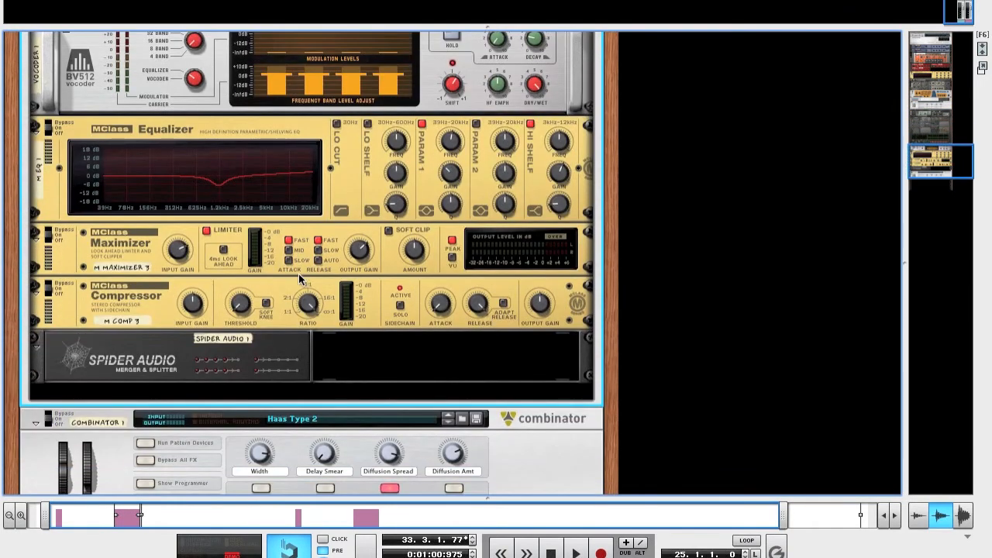
{"action": "scroll", "coordinate": [298, 274], "scroll_direction": "up", "scroll_amount": 15}
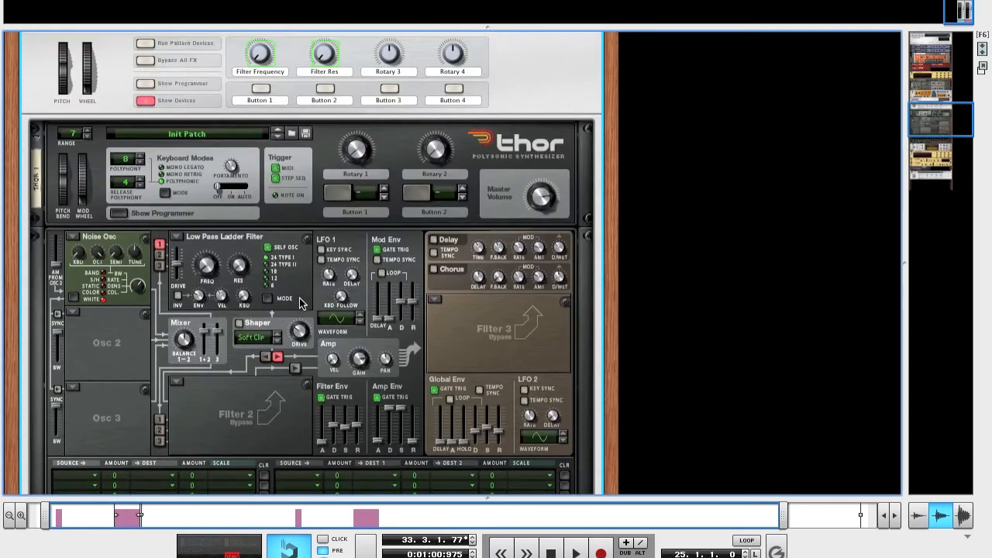
{"action": "scroll", "coordinate": [303, 303], "scroll_direction": "up", "scroll_amount": 3}
{"action": "left_click", "coordinate": [145, 160]}
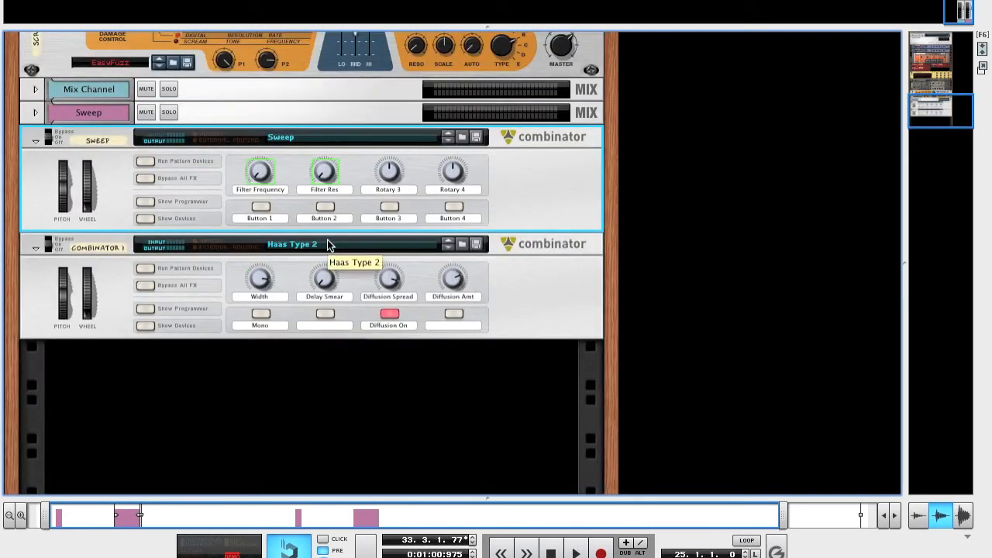
Step: View the Sweep track's note clips and Rotary automation lanes in the sequencer
{"action": "key", "text": "F5"}
{"action": "key", "text": "F6"}
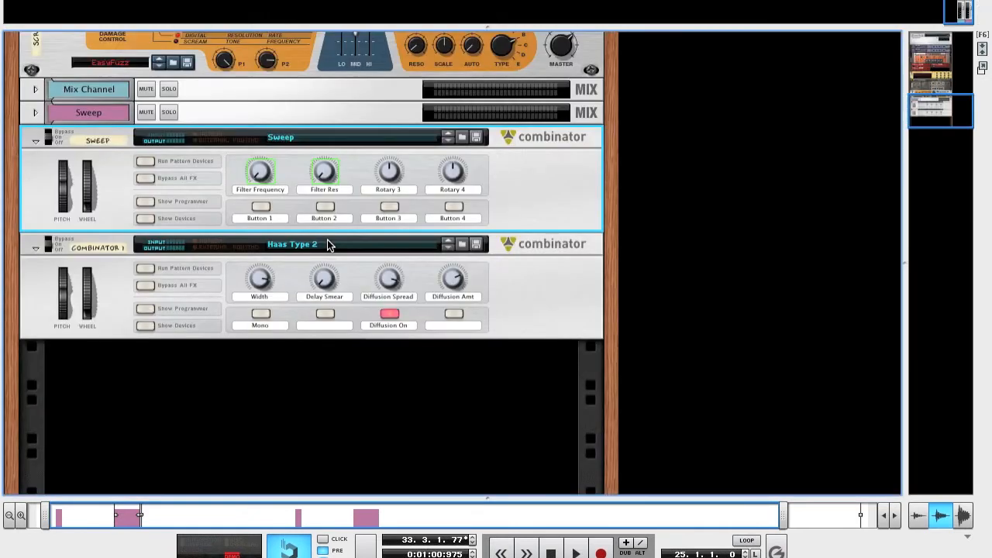
{"action": "key", "text": "F7"}
{"action": "key", "text": "F4"}
{"action": "key", "text": "F4"}
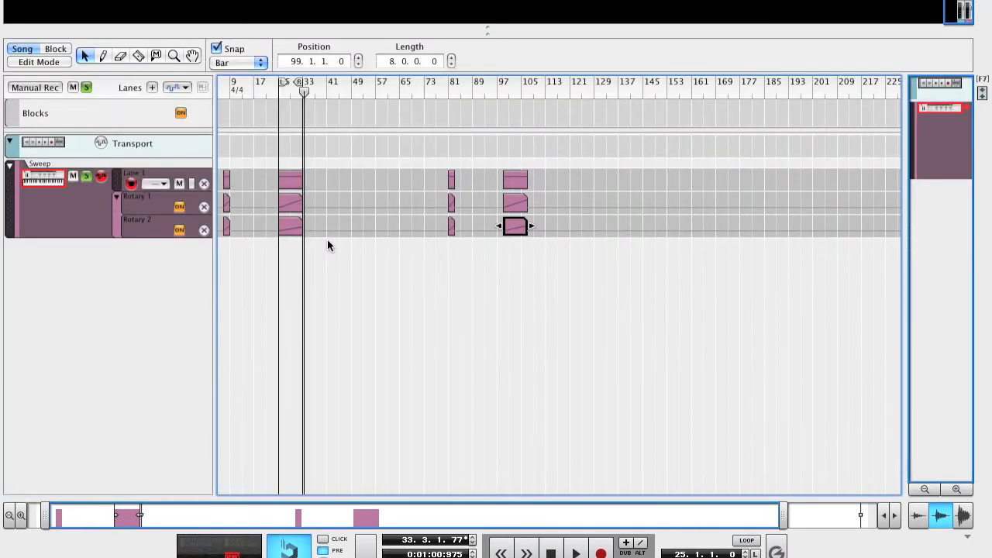
Step: Check the Sweep channel's FX send 6 in the mixer and return to the device rack
{"action": "key", "text": "F5"}
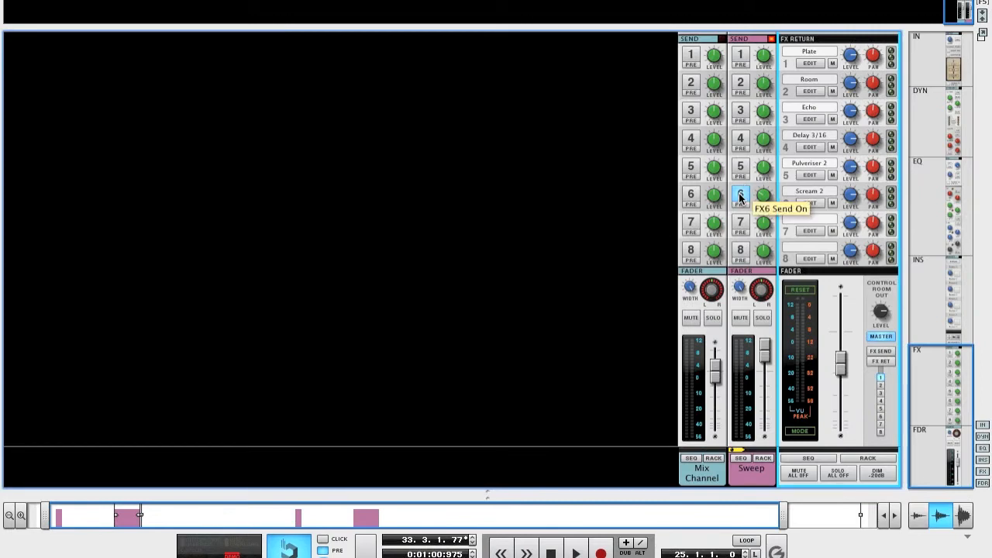
{"action": "key", "text": "F6"}
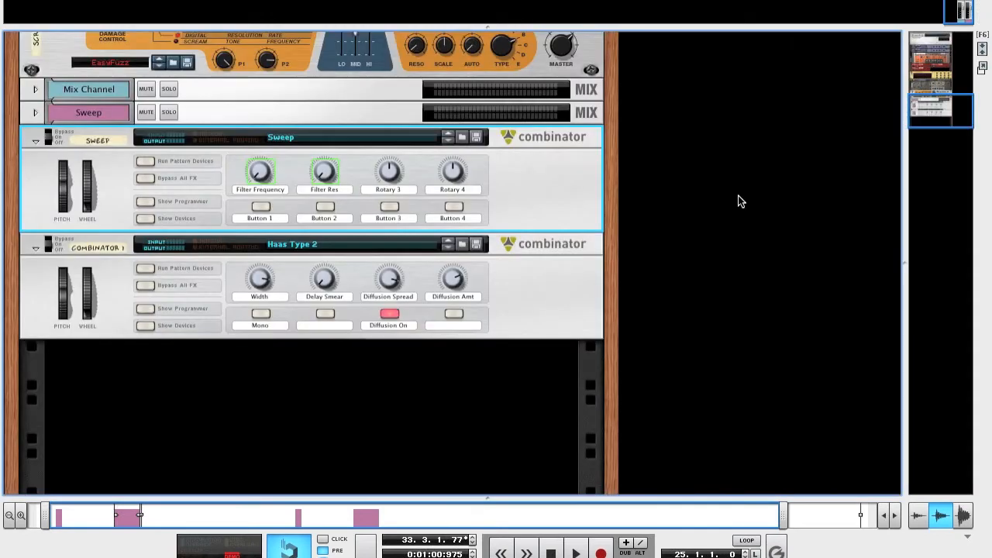
{"action": "key", "text": "F7"}
{"action": "key", "text": "F6"}
{"action": "scroll", "coordinate": [688, 206], "scroll_direction": "up", "scroll_amount": 3}
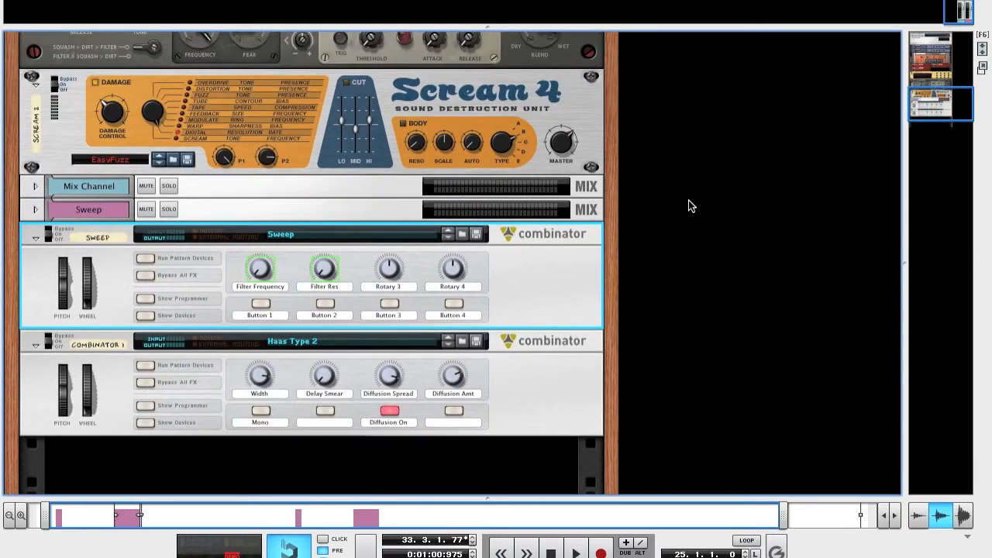
Step: Bypass the Haas Type 2 Combinator and turn off the Sweep channel's FX send 6 in the mixer
{"action": "left_click", "coordinate": [550, 404]}
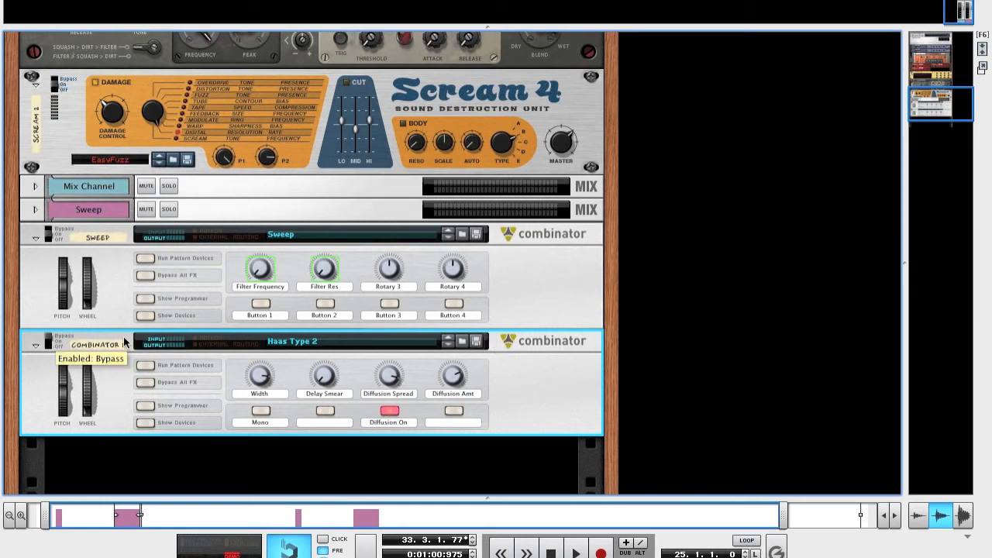
{"action": "scroll", "coordinate": [123, 338], "scroll_direction": "up", "scroll_amount": 3}
{"action": "key", "text": "F7"}
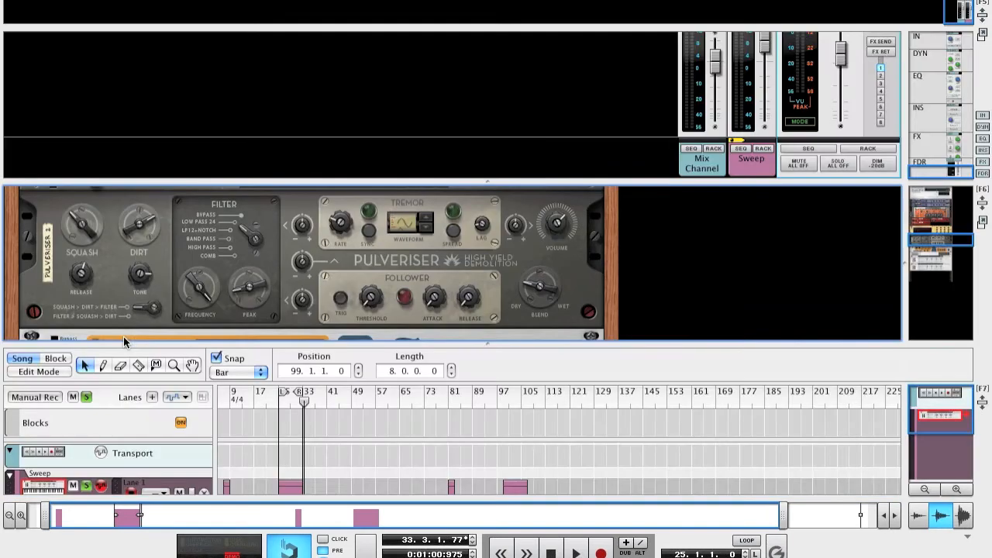
{"action": "key", "text": "F5"}
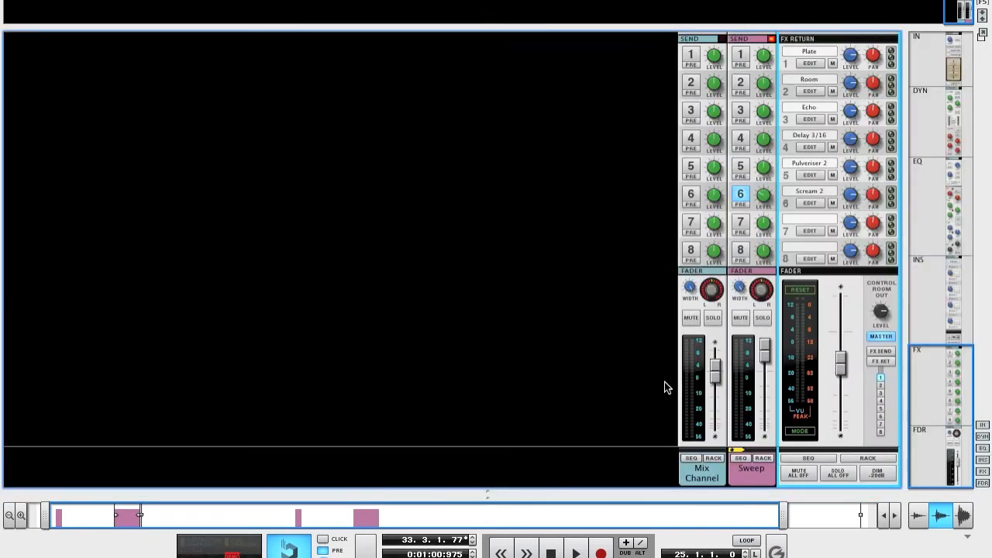
{"action": "left_click", "coordinate": [742, 194]}
Step: Play the sweep from bar 25 to about bar 33 to hear it without the send and widening effects
{"action": "key", "text": "KP_0"}
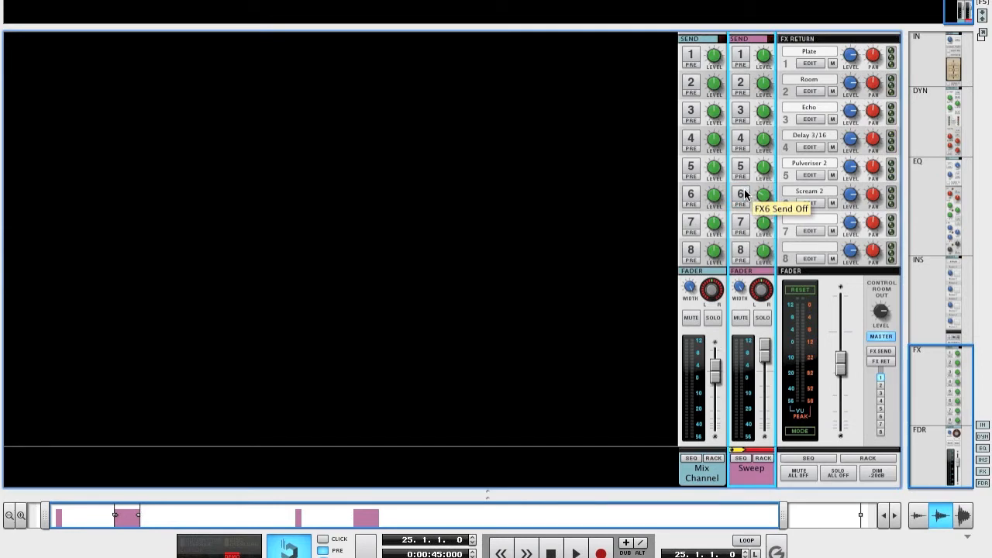
{"action": "key", "text": "space"}
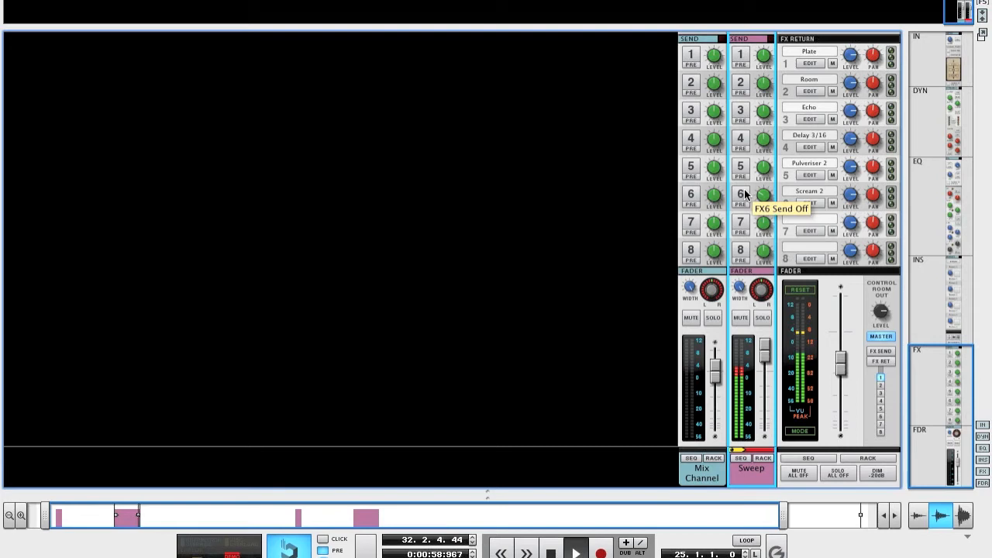
{"action": "key", "text": "space"}
Step: Turn the Sweep channel's FX send 6 back on and switch the Haas Type 2 Combinator to On
{"action": "left_click", "coordinate": [741, 194]}
{"action": "key", "text": "F6"}
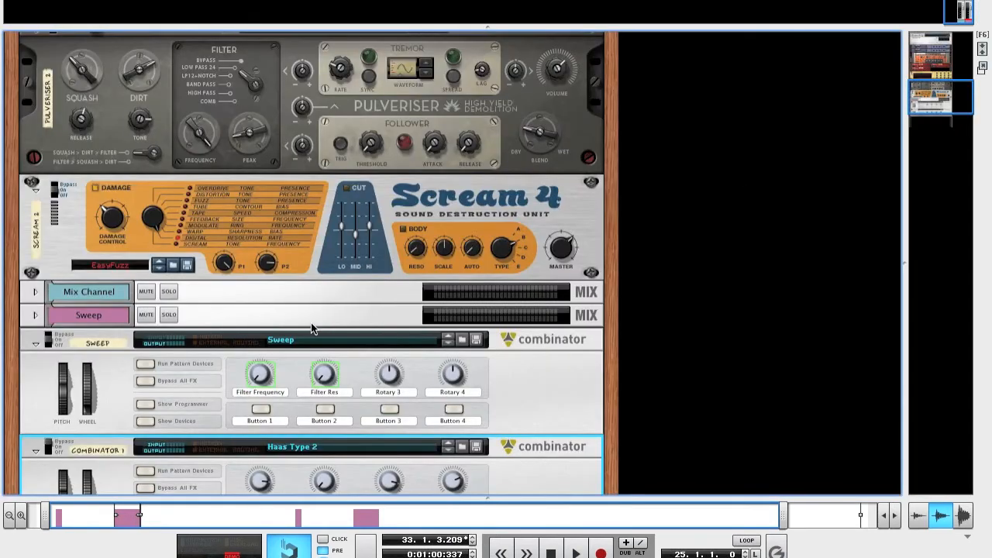
{"action": "scroll", "coordinate": [311, 322], "scroll_direction": "down", "scroll_amount": 5}
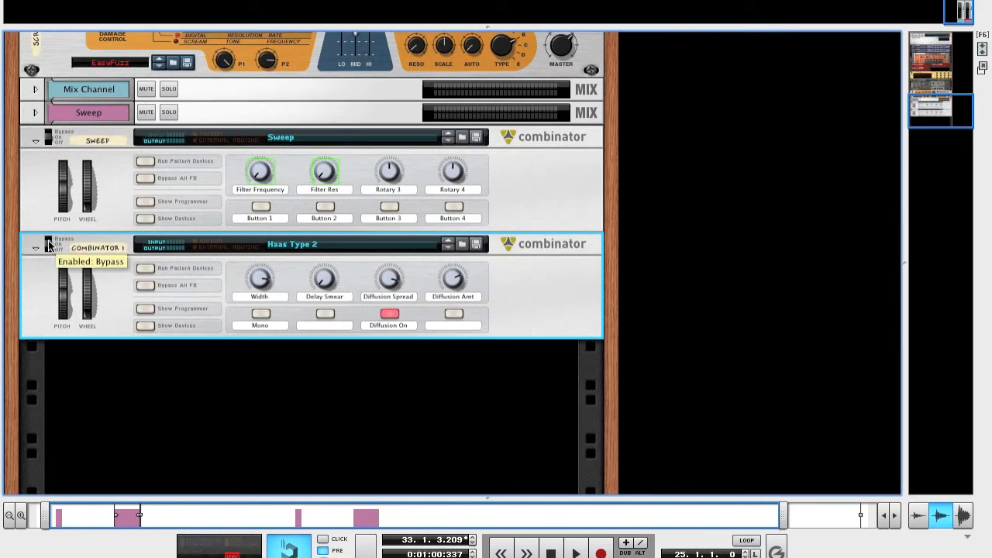
Step: Play the sweep from bar 25 to about bar 33 with the Scream send and the Haas Type 2 Combinator enabled
{"action": "key", "text": "KP_0"}
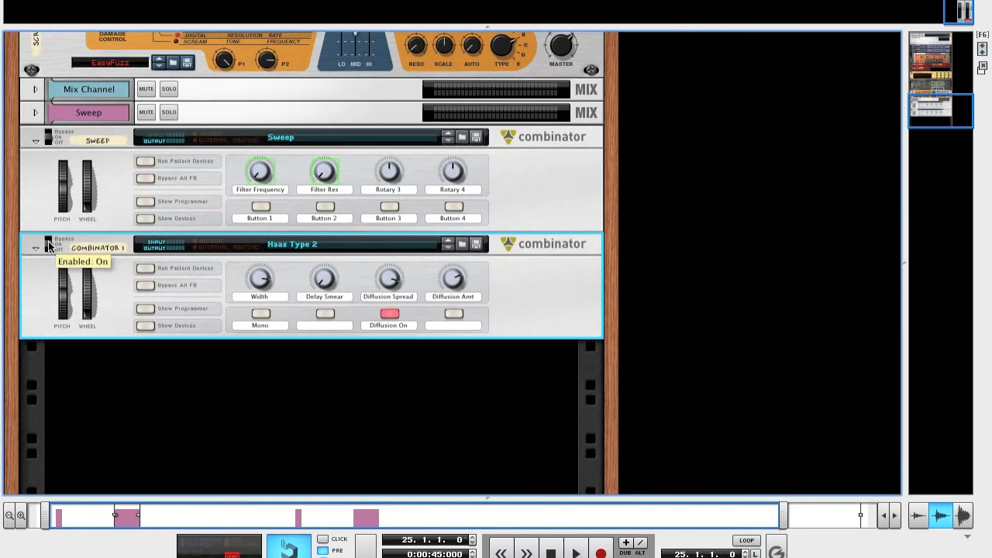
{"action": "key", "text": "space"}
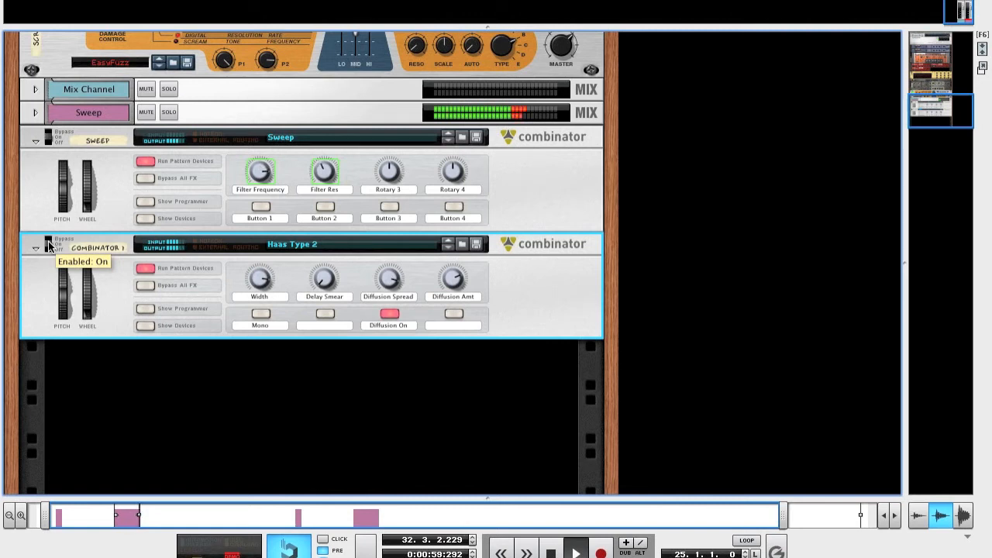
{"action": "key", "text": "space"}
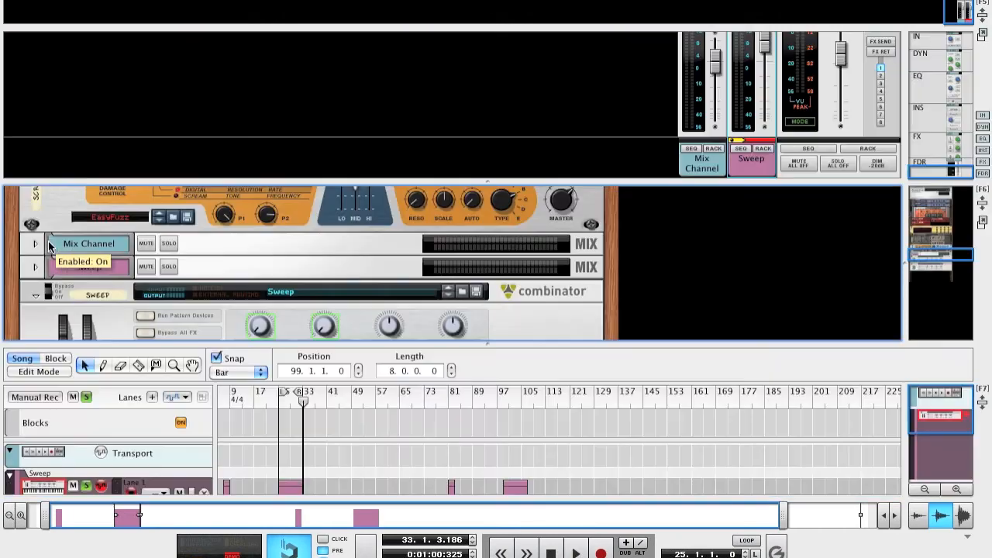
{"action": "key", "text": "F5"}
{"action": "key", "text": "F7"}
{"action": "key", "text": "F5"}
{"action": "key", "text": "F7"}
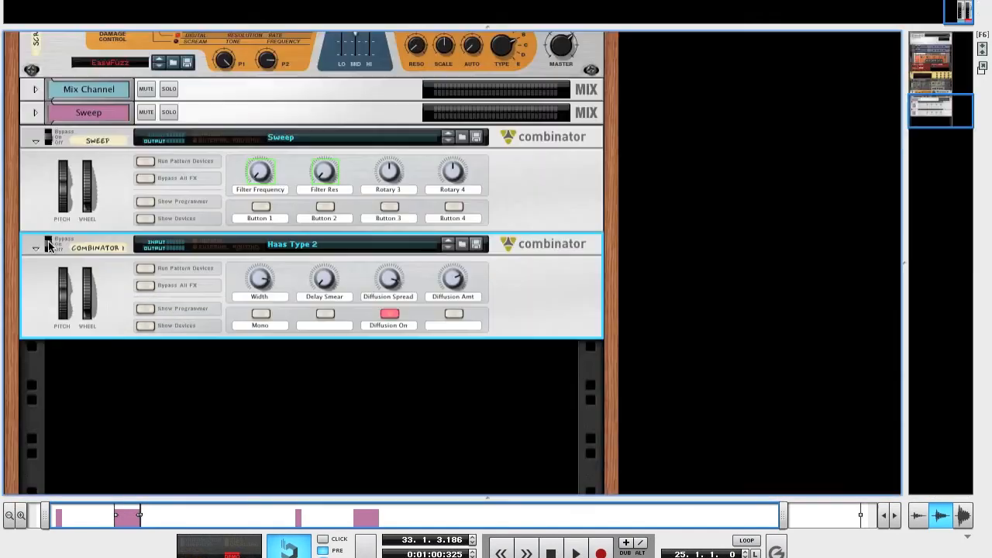
{"action": "scroll", "coordinate": [48, 244], "scroll_direction": "up", "scroll_amount": 5}
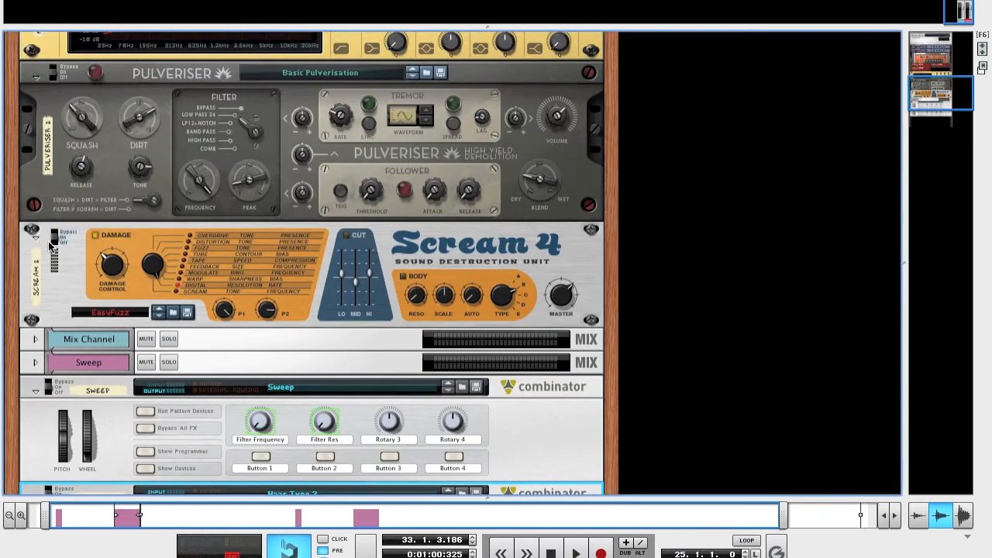
{"action": "scroll", "coordinate": [65, 254], "scroll_direction": "down", "scroll_amount": 5}
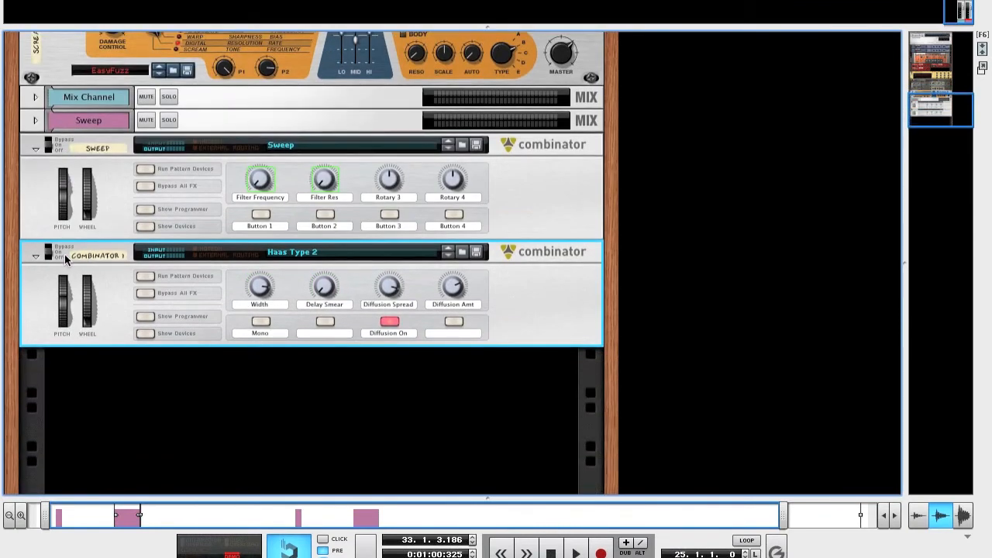
{"action": "scroll", "coordinate": [64, 254], "scroll_direction": "up", "scroll_amount": 1}
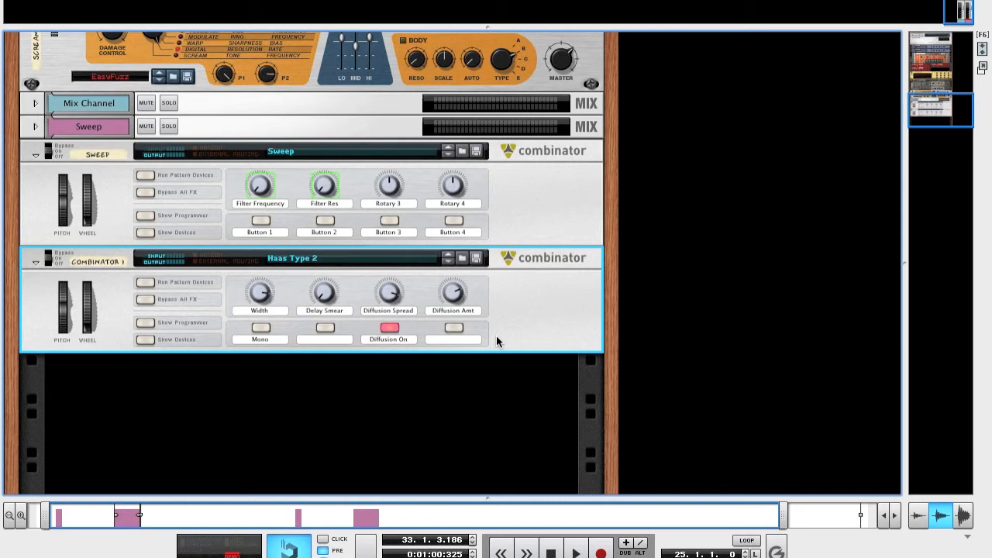
Step: Select the Scream 4 unit, flip the rack to its rear, and add another Scream 4 Distortion directly below it
{"action": "scroll", "coordinate": [496, 341], "scroll_direction": "up", "scroll_amount": 3}
{"action": "scroll", "coordinate": [497, 342], "scroll_direction": "up", "scroll_amount": 5}
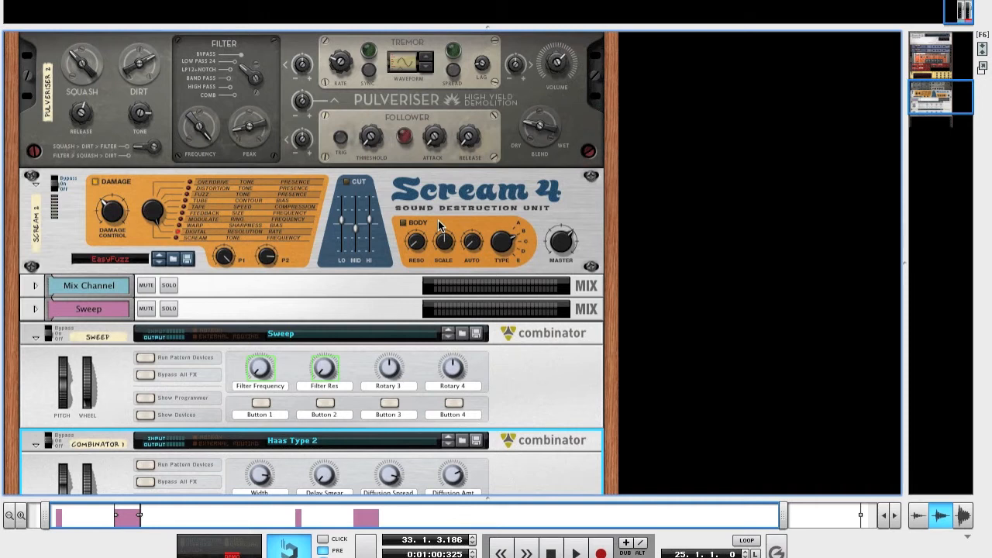
{"action": "left_click", "coordinate": [584, 184]}
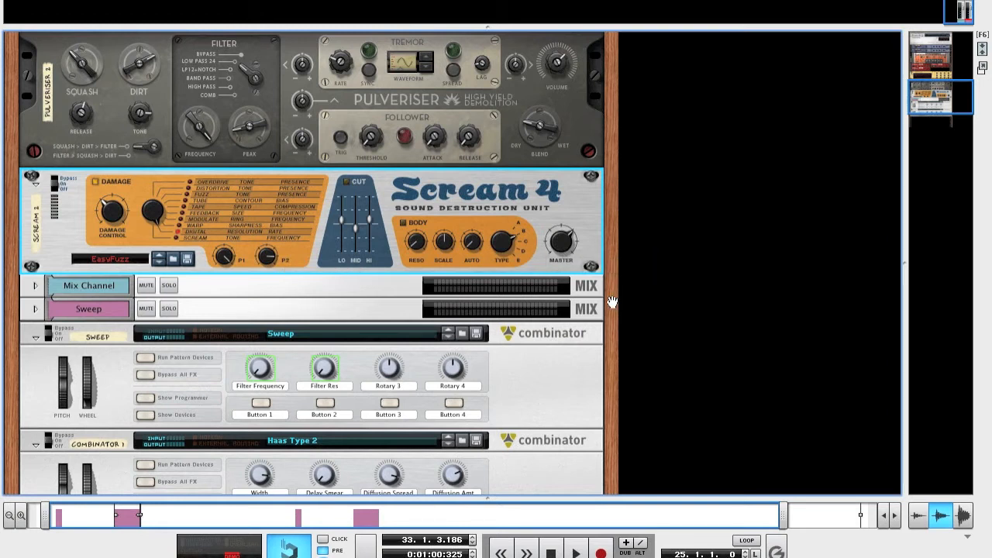
{"action": "key", "text": "Tab"}
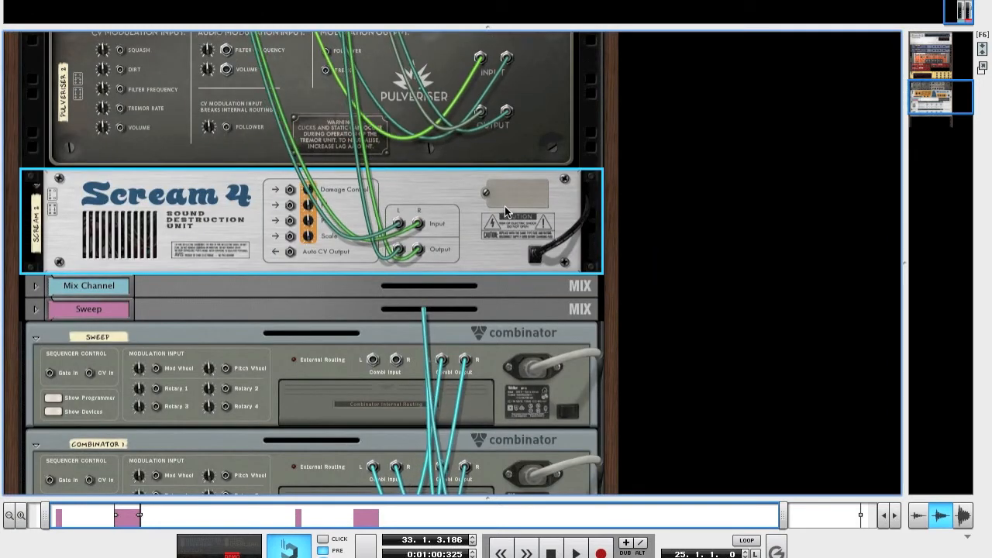
{"action": "right_click", "coordinate": [493, 266]}
{"action": "mouse_move", "coordinate": [606, 329]}
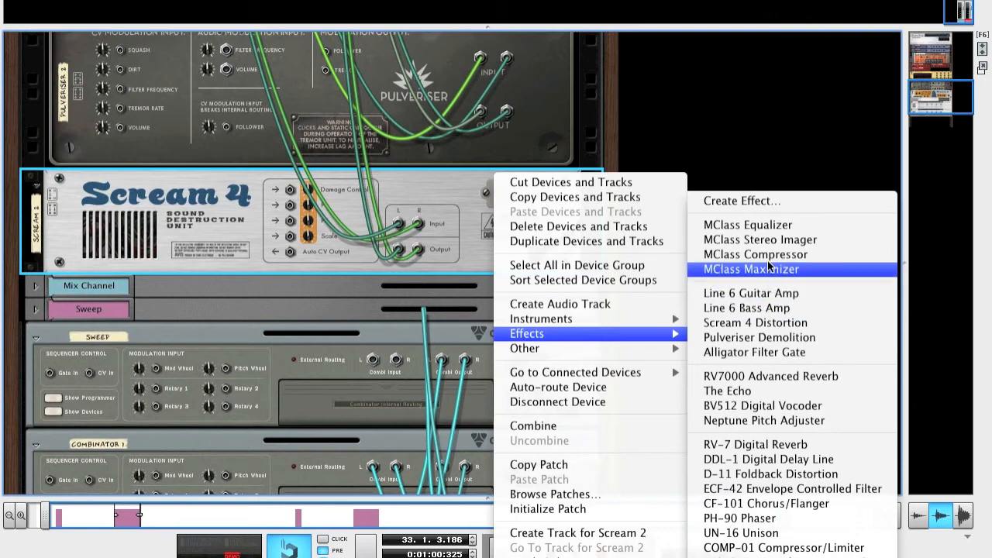
{"action": "left_click", "coordinate": [752, 326]}
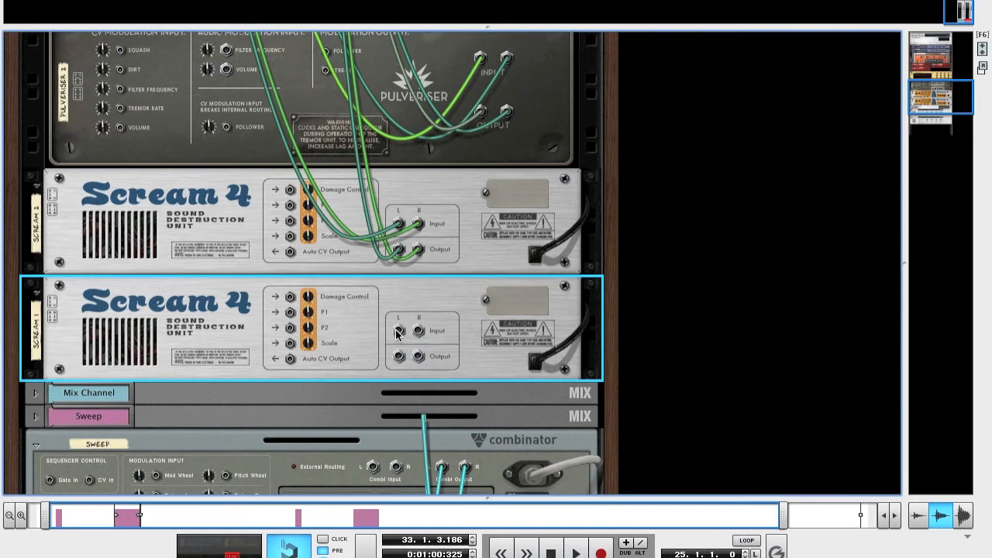
Step: Cable the new Scream 4's inputs to Master Section FX Send 7 and its outputs to FX Return 7
{"action": "left_click_drag", "start_coordinate": [398, 332], "coordinate": [166, 159]}
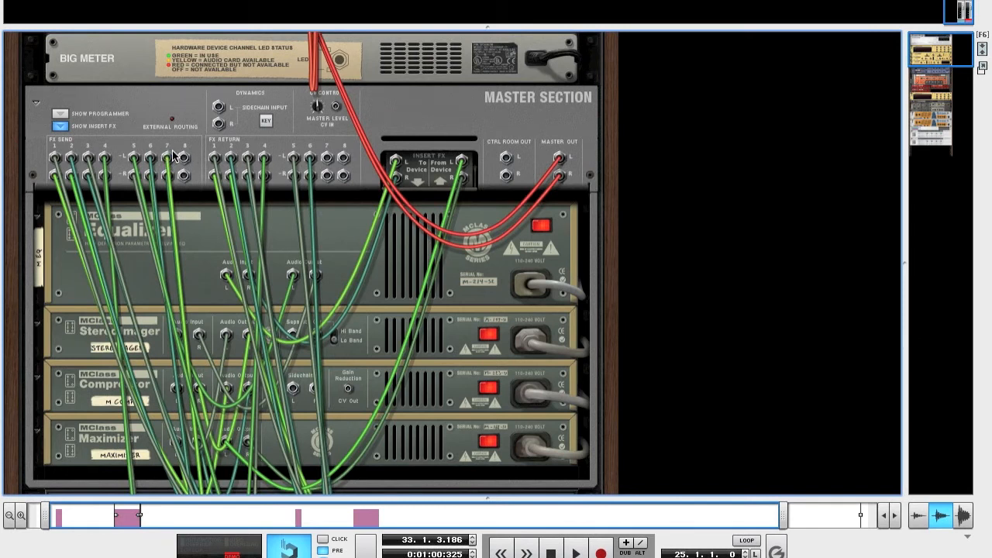
{"action": "left_click", "coordinate": [326, 160]}
{"action": "left_click_drag", "start_coordinate": [326, 160], "coordinate": [403, 363]}
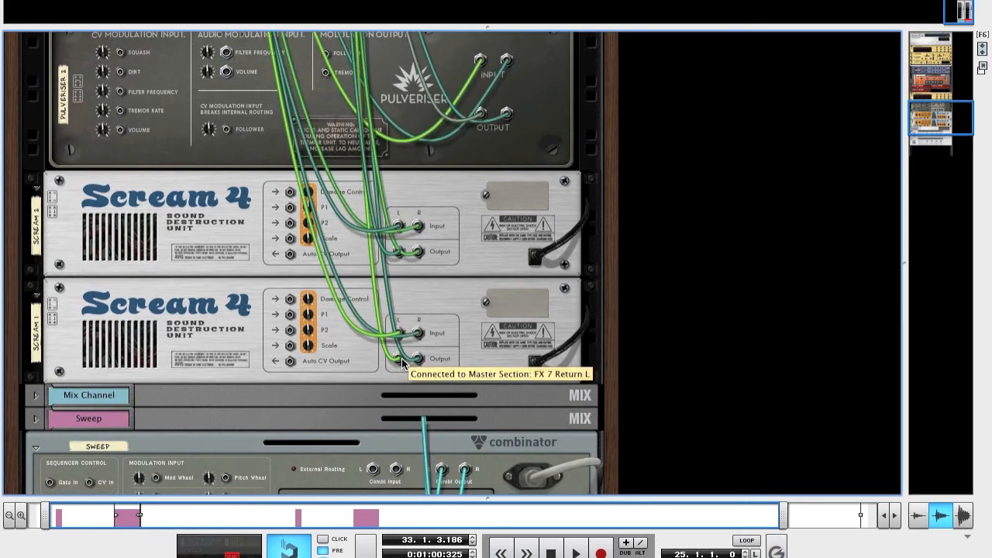
Step: Flip the rack to its front, try the Sweep channel's FX send 7 at about -15.58 dB, and switch that send off
{"action": "key", "text": "Tab"}
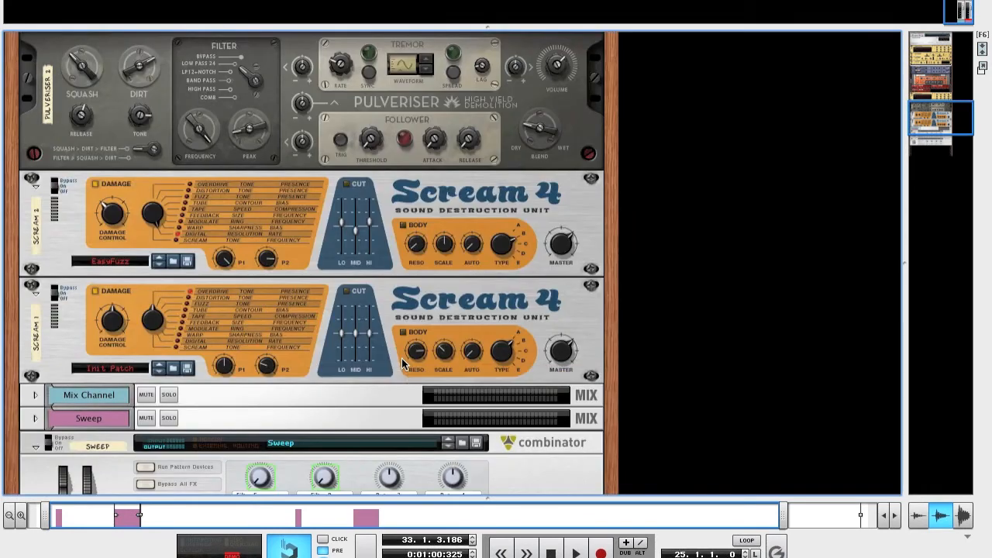
{"action": "key", "text": "F5"}
{"action": "key", "text": "F7"}
{"action": "scroll", "coordinate": [924, 196], "scroll_direction": "up", "scroll_amount": 2}
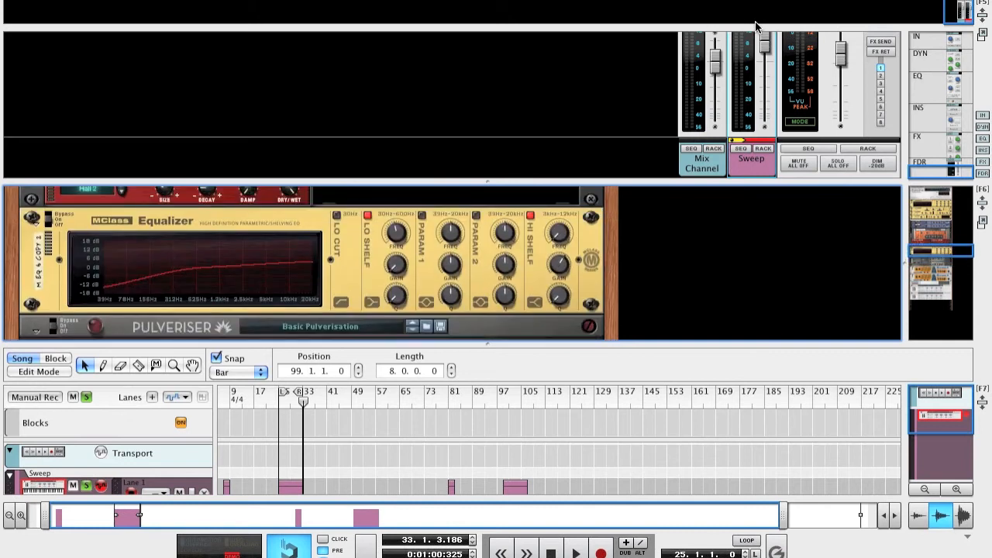
{"action": "scroll", "coordinate": [760, 43], "scroll_direction": "up", "scroll_amount": 5}
{"action": "left_click", "coordinate": [804, 106]}
{"action": "left_click", "coordinate": [740, 109]}
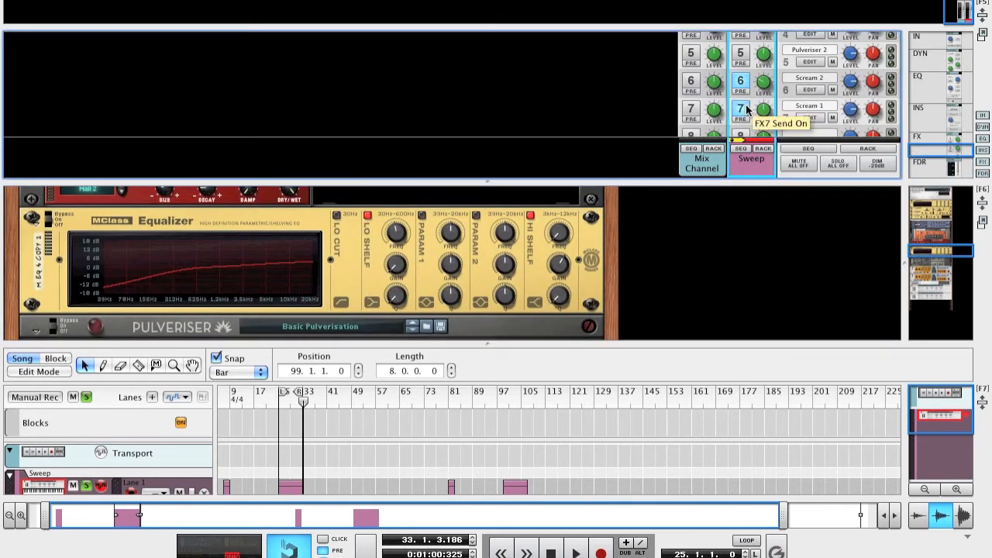
{"action": "mouse_move", "coordinate": [763, 112]}
{"action": "left_mouse_down"}
{"action": "mouse_move", "coordinate": [764, 141]}
{"action": "mouse_move", "coordinate": [761, 111]}
{"action": "left_mouse_up"}
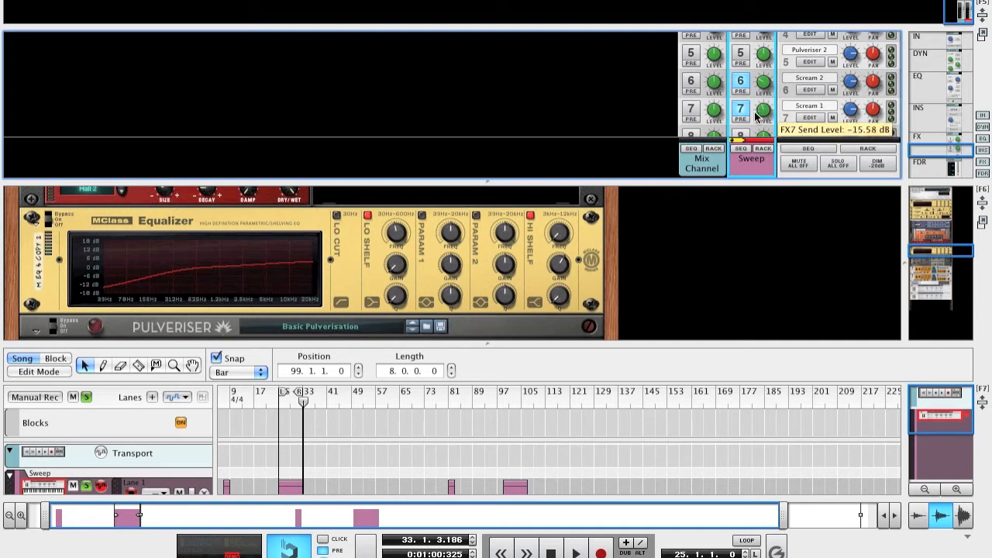
{"action": "left_click", "coordinate": [740, 108]}
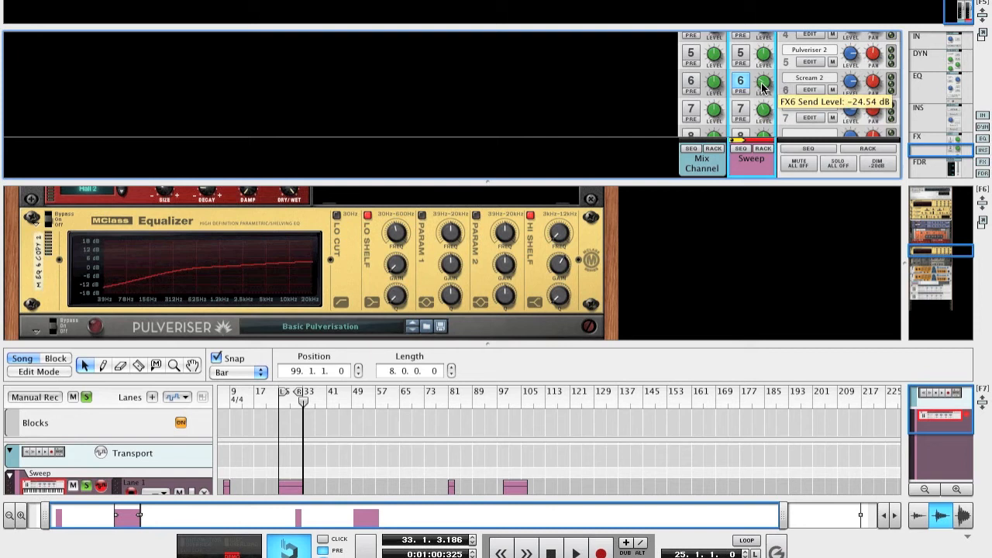
Step: Add a Mixer 14:2 directly below the second Scream 4 unit in the rack
{"action": "key", "text": "F5"}
{"action": "key", "text": "F7"}
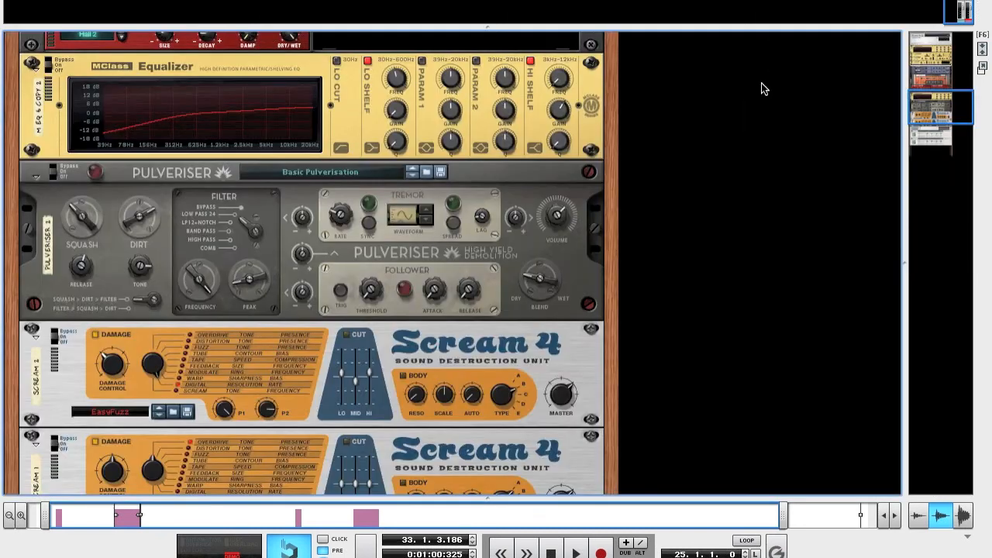
{"action": "scroll", "coordinate": [652, 137], "scroll_direction": "down", "scroll_amount": 10}
{"action": "scroll", "coordinate": [651, 137], "scroll_direction": "up", "scroll_amount": 3}
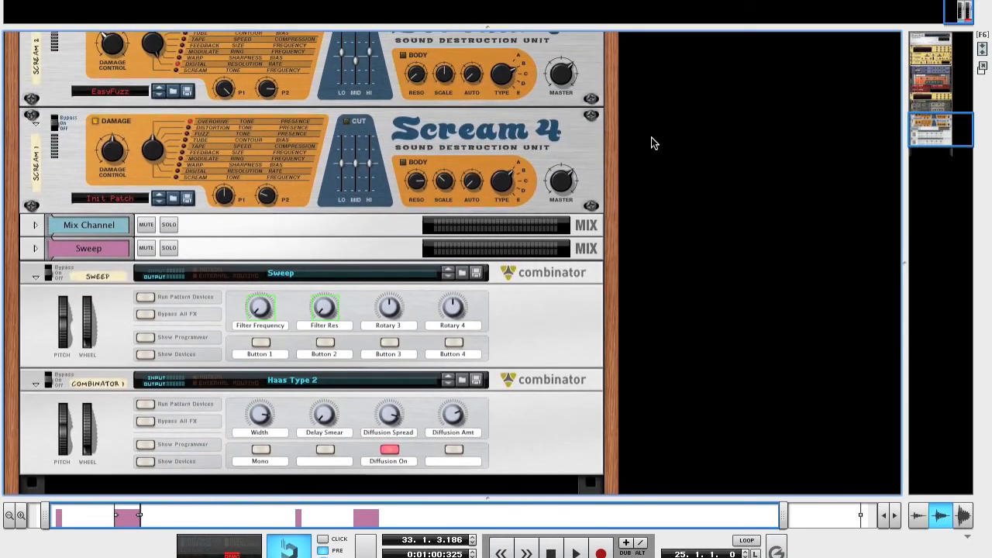
{"action": "right_click", "coordinate": [587, 204]}
{"action": "mouse_move", "coordinate": [705, 356]}
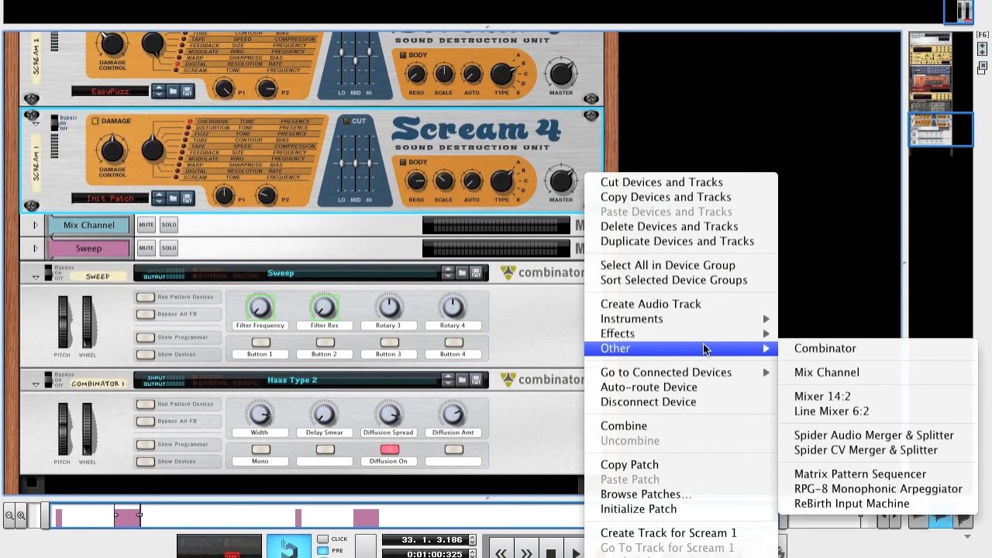
{"action": "left_click", "coordinate": [878, 401]}
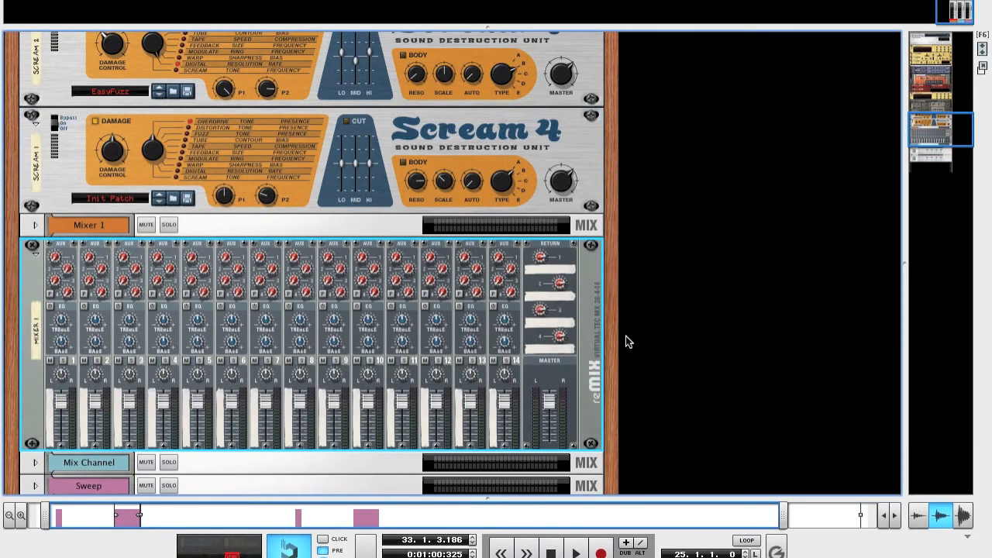
Step: Recable the second Scream 4's inputs to the Mixer 14:2's Aux Send 1 and its outputs to Aux Return 1
{"action": "key", "text": "Tab"}
{"action": "left_click_drag", "start_coordinate": [398, 188], "coordinate": [380, 201]}
{"action": "left_click_drag", "start_coordinate": [397, 165], "coordinate": [426, 273]}
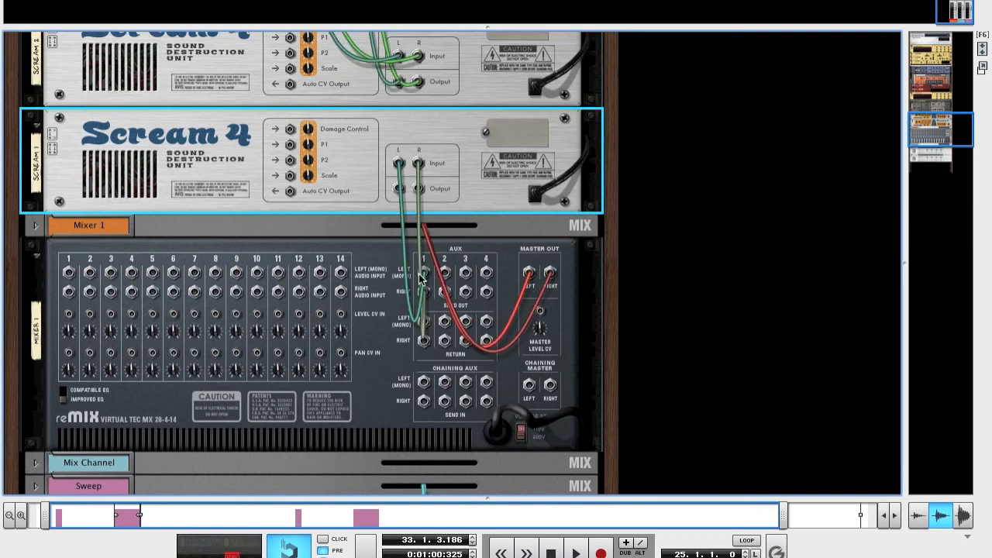
{"action": "left_click_drag", "start_coordinate": [399, 188], "coordinate": [424, 325]}
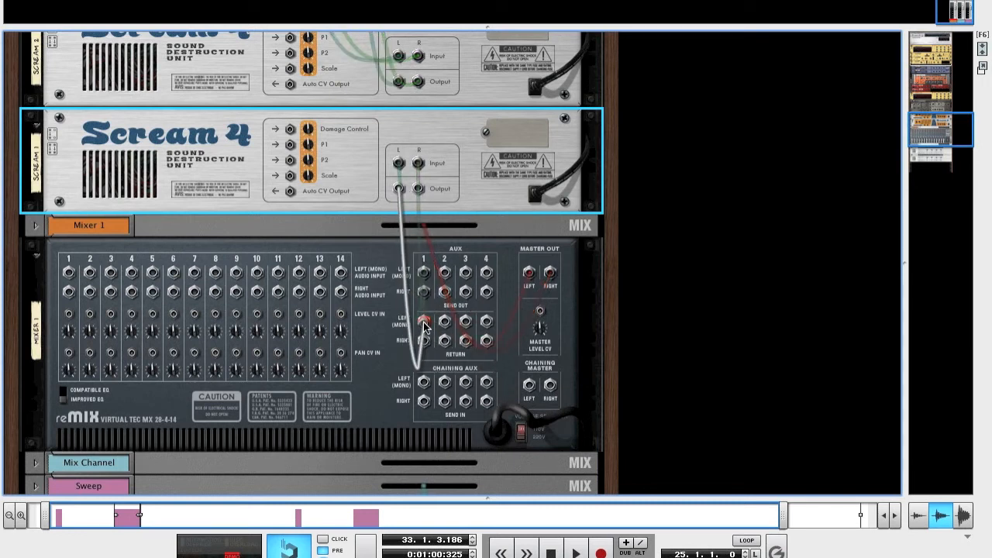
{"action": "key", "text": "Tab"}
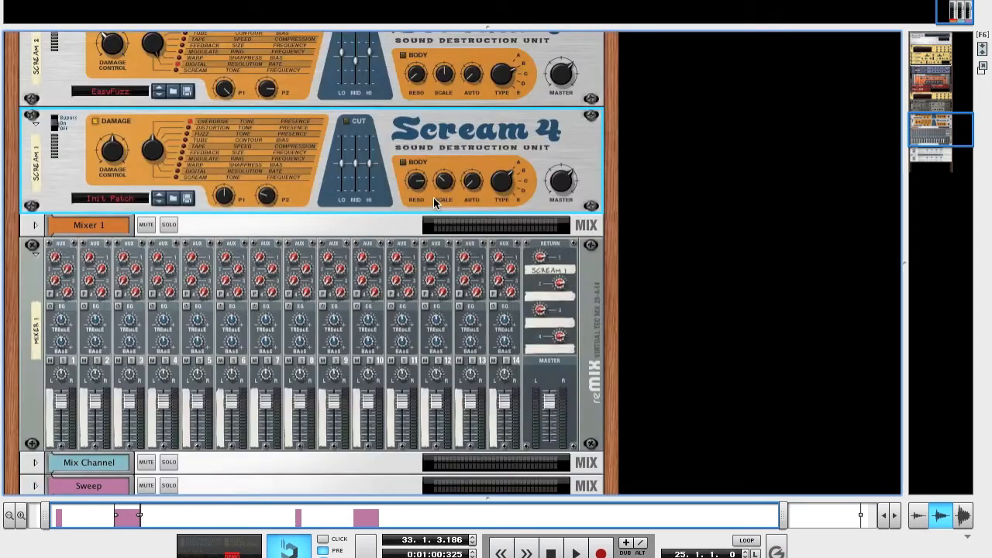
Step: Try the aux 1 send control on channel 1 of the Mixer 14:2
{"action": "left_click", "coordinate": [56, 259]}
{"action": "left_click_drag", "start_coordinate": [55, 232], "coordinate": [58, 268]}
{"action": "scroll", "coordinate": [306, 266], "scroll_direction": "up", "scroll_amount": 1}
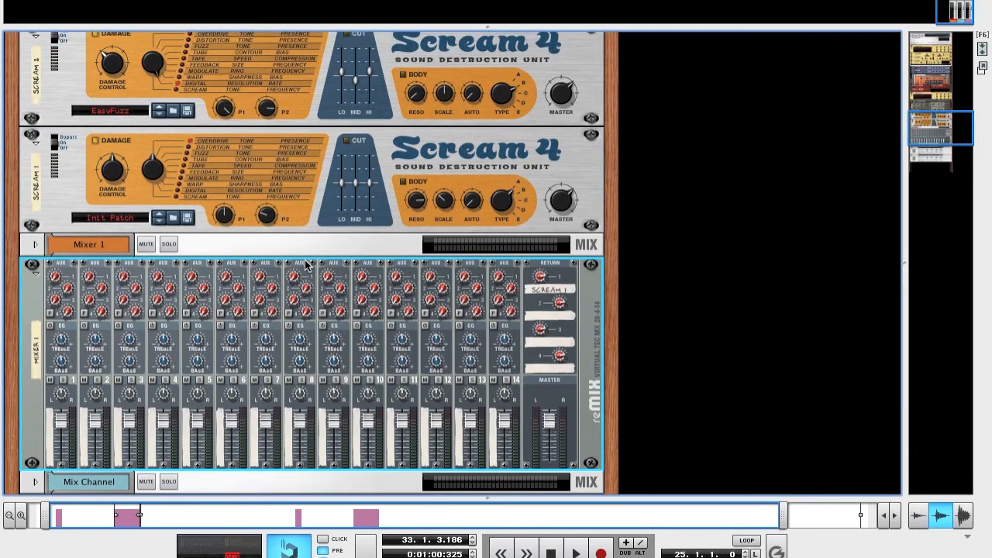
Step: Open the Create Effect patch browser to add an effect after the Sweep Combinator
{"action": "scroll", "coordinate": [248, 187], "scroll_direction": "down", "scroll_amount": 5}
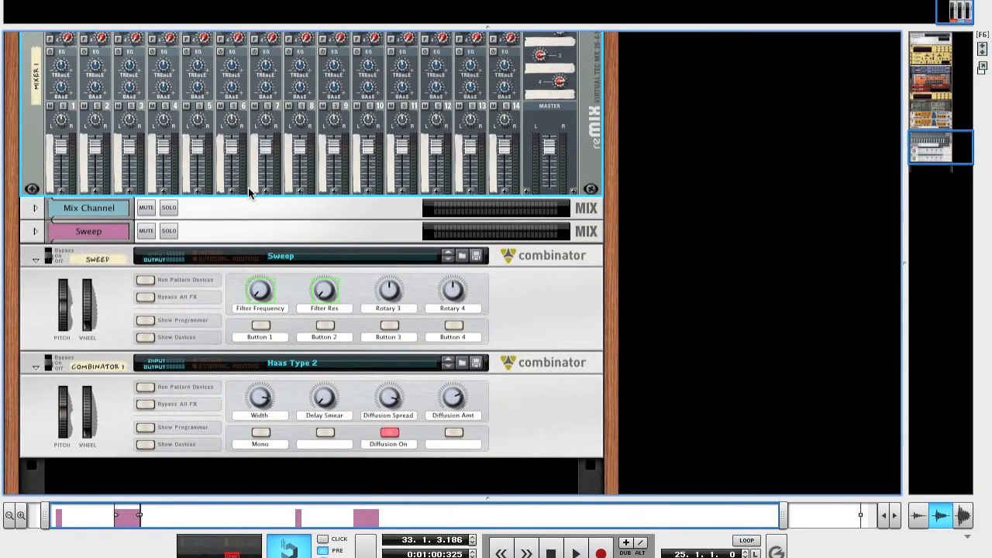
{"action": "scroll", "coordinate": [248, 188], "scroll_direction": "down", "scroll_amount": 2}
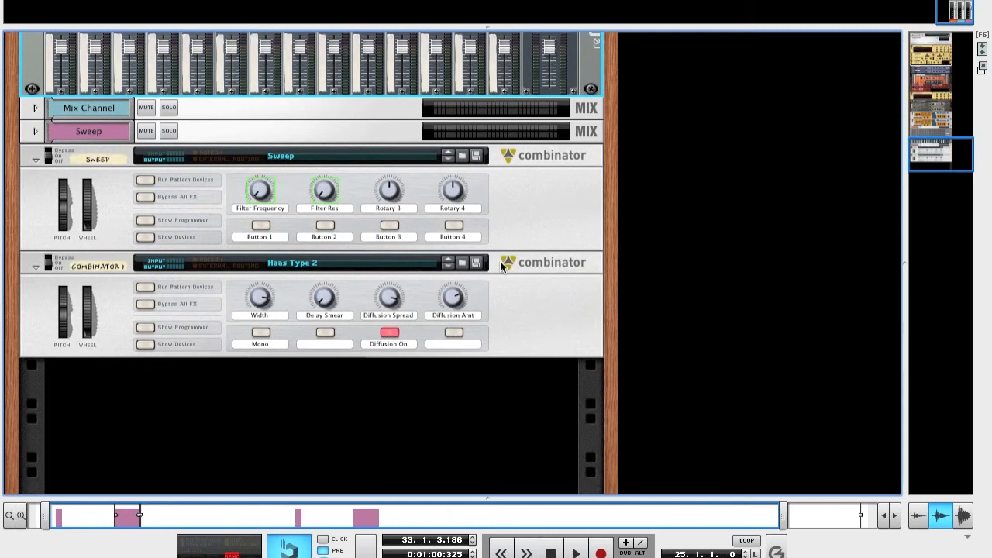
{"action": "left_click", "coordinate": [507, 263]}
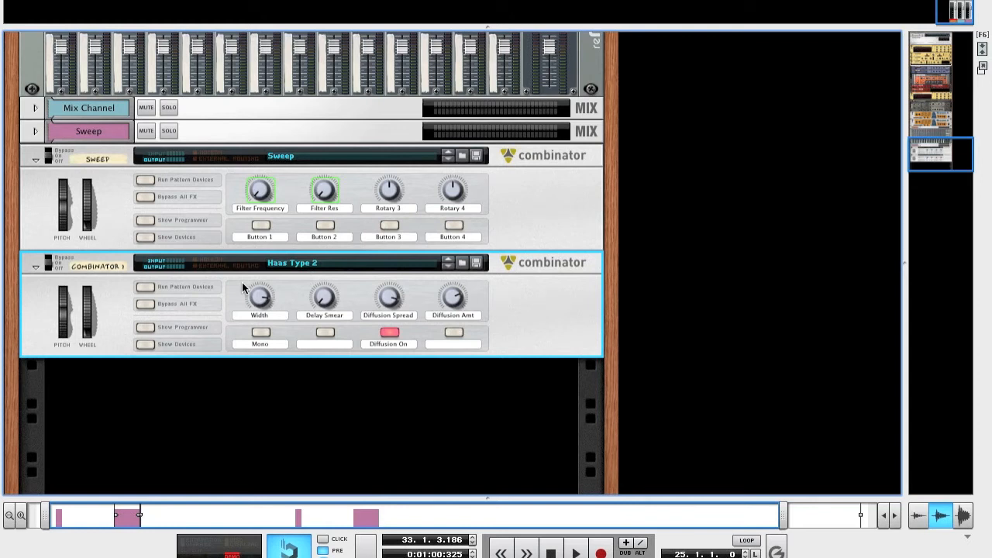
{"action": "right_click", "coordinate": [514, 211]}
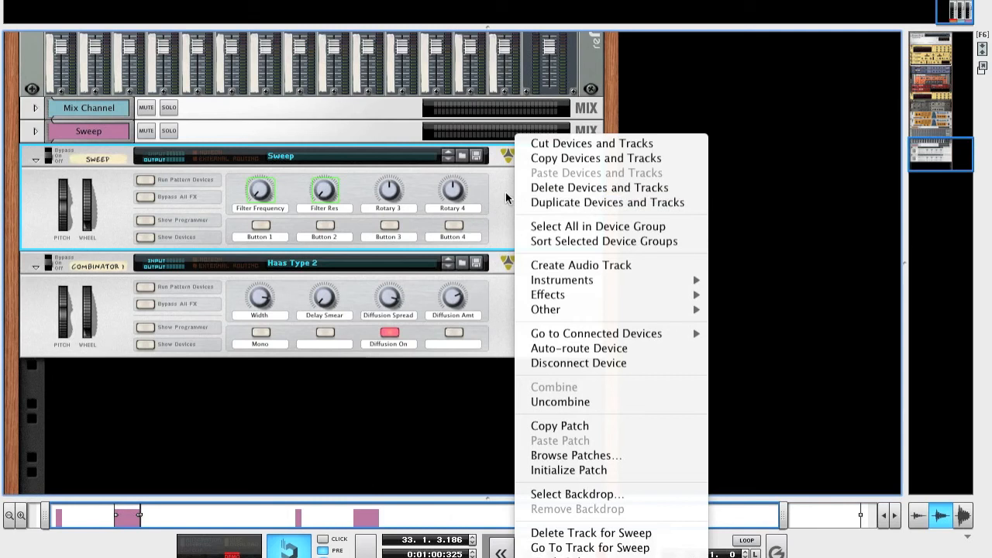
{"action": "mouse_move", "coordinate": [609, 298]}
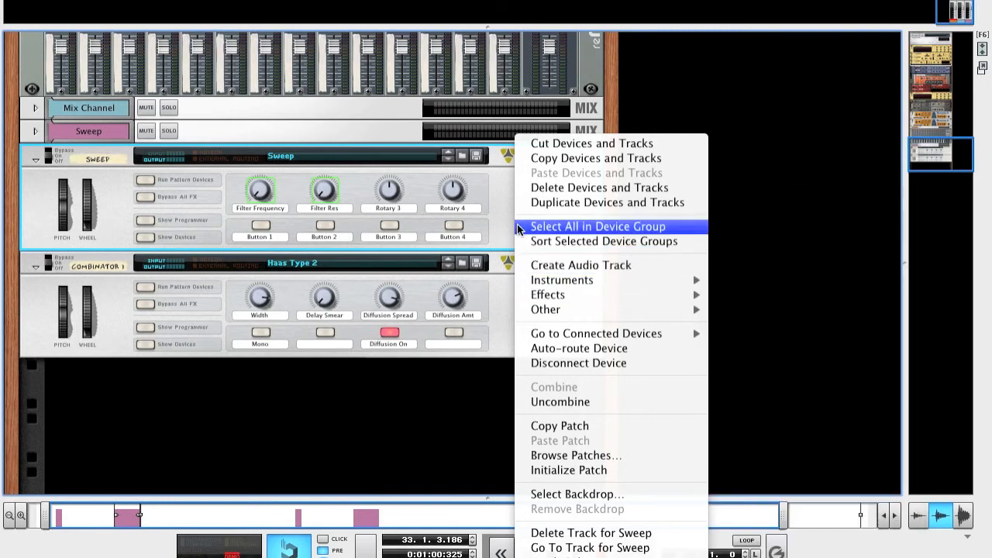
{"action": "left_click", "coordinate": [500, 211]}
{"action": "right_click", "coordinate": [499, 211]}
{"action": "mouse_move", "coordinate": [577, 295]}
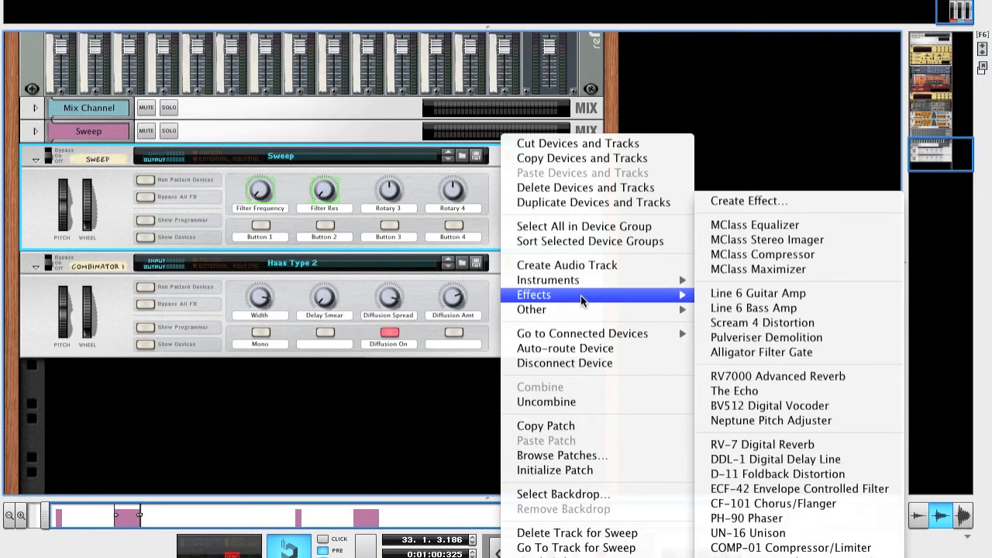
{"action": "left_click", "coordinate": [793, 206]}
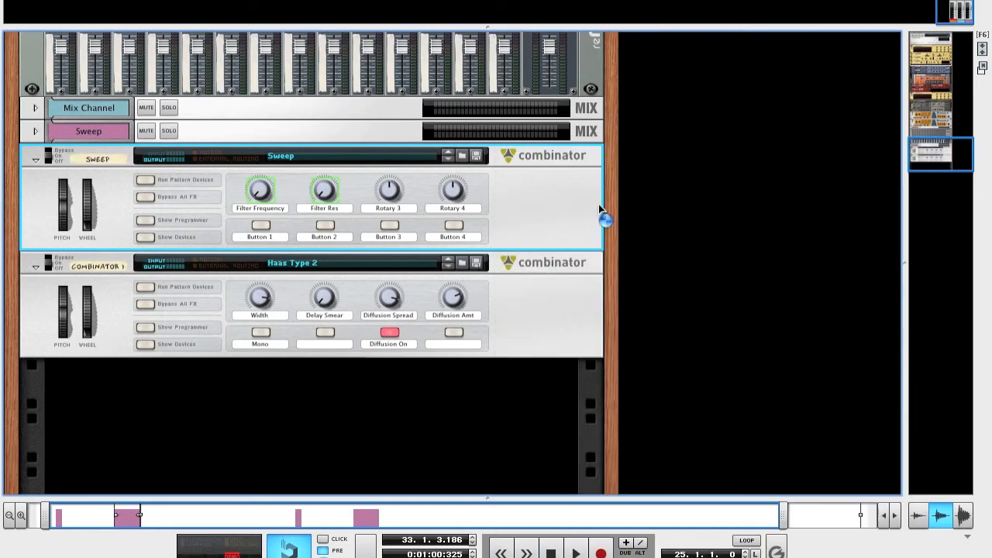
Step: Preview Haas Type 2.cmb from the factory effect patches under Modulation, Spreader, and leave the patch browser without keeping a new effect
{"action": "left_click", "coordinate": [344, 110]}
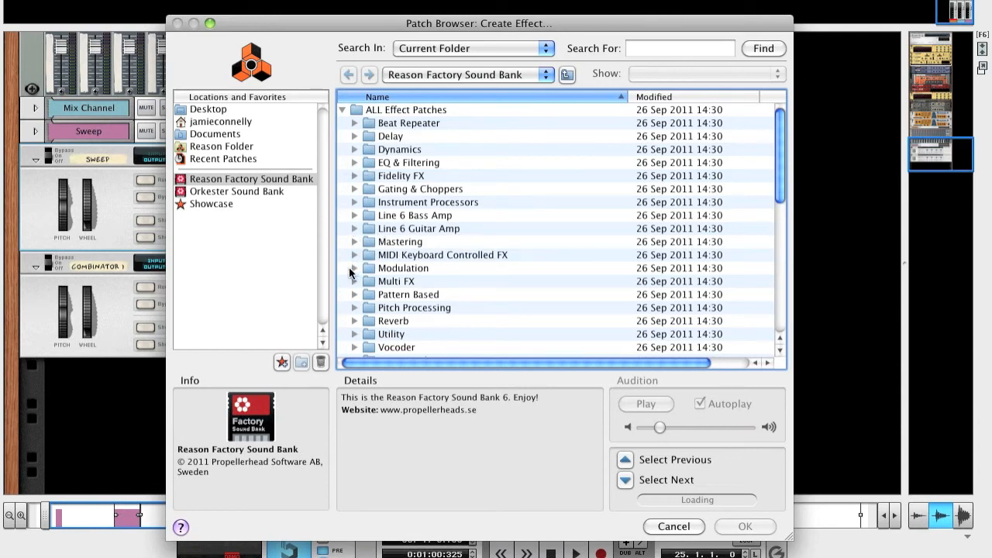
{"action": "left_click", "coordinate": [354, 268]}
{"action": "scroll", "coordinate": [364, 283], "scroll_direction": "down", "scroll_amount": 3}
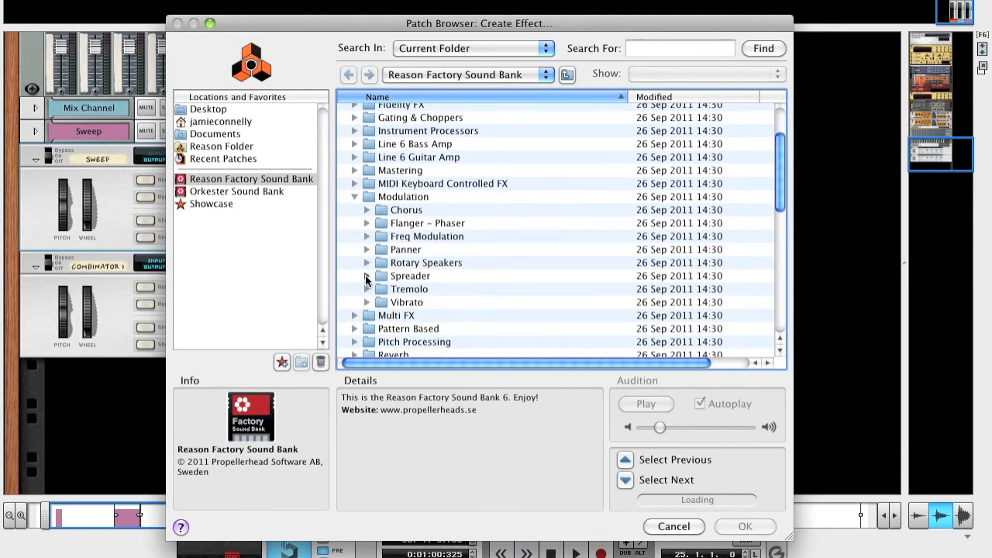
{"action": "left_click", "coordinate": [367, 277]}
{"action": "left_click", "coordinate": [471, 258]}
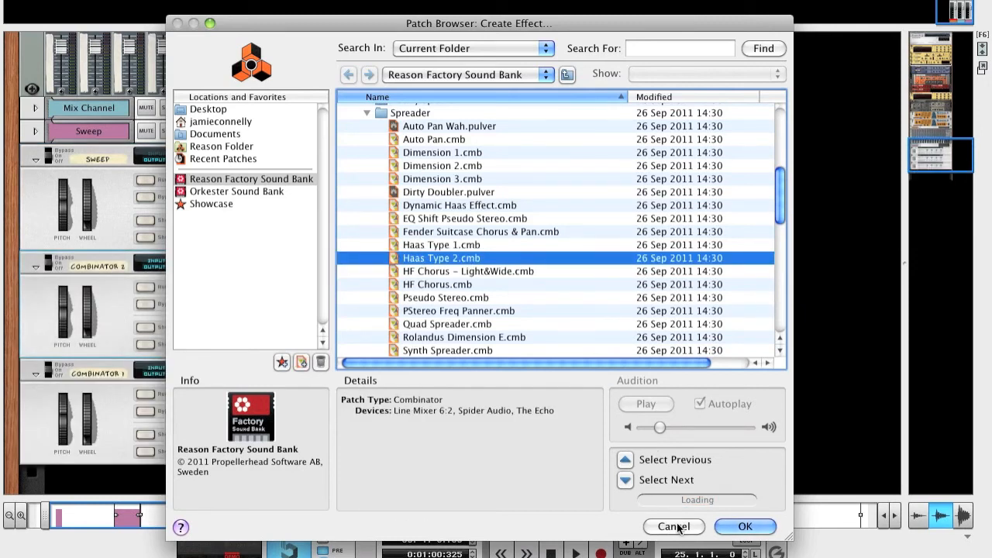
{"action": "left_click", "coordinate": [745, 526]}
Step: Adjust the Width control on the existing Haas Type 2 Combinator
{"action": "mouse_move", "coordinate": [261, 305]}
{"action": "left_mouse_down"}
{"action": "mouse_move", "coordinate": [271, 350]}
{"action": "mouse_move", "coordinate": [267, 284]}
{"action": "mouse_move", "coordinate": [267, 304]}
{"action": "left_mouse_up"}
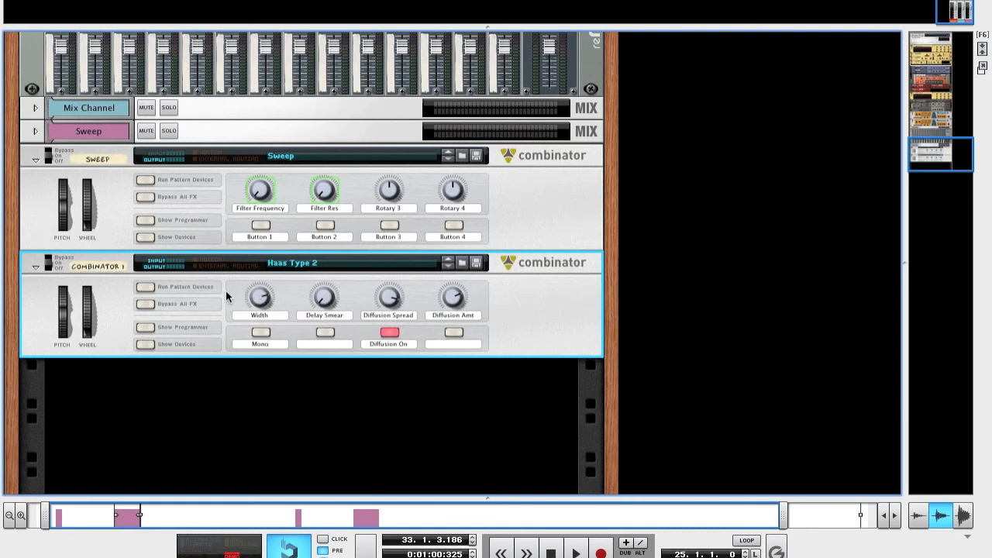
Step: Show the sequencer and open the Sweep track's Rotary 1 automation clip at bar 25
{"action": "key", "text": "F6"}
{"action": "key", "text": "F7"}
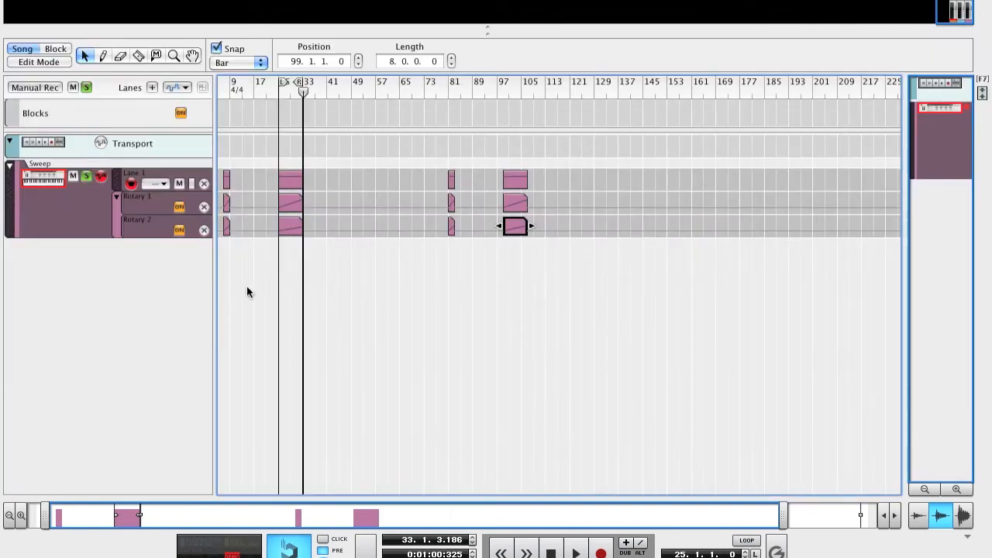
{"action": "left_click", "coordinate": [294, 203]}
{"action": "double_click", "coordinate": [293, 203]}
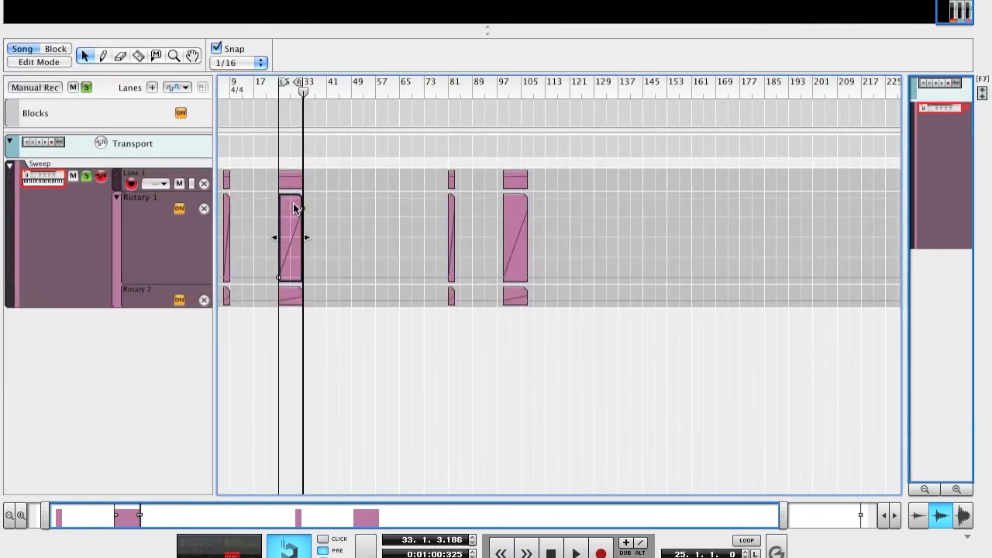
Step: Try raising the end point of the bar 25 Rotary 1 automation to 127, and close the clip
{"action": "key", "text": "ctrl+plus"}
{"action": "key", "text": "ctrl+plus"}
{"action": "key", "text": "ctrl+plus"}
{"action": "key", "text": "ctrl+plus"}
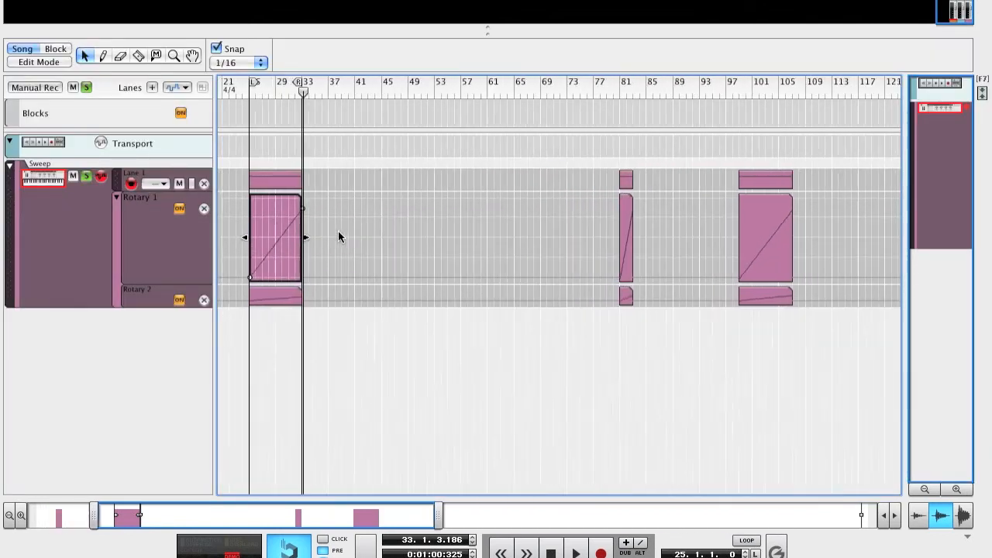
{"action": "scroll", "coordinate": [338, 232], "scroll_direction": "up", "scroll_amount": 1}
{"action": "scroll", "coordinate": [338, 232], "scroll_direction": "left", "scroll_amount": 6}
{"action": "scroll", "coordinate": [338, 232], "scroll_direction": "right", "scroll_amount": 1}
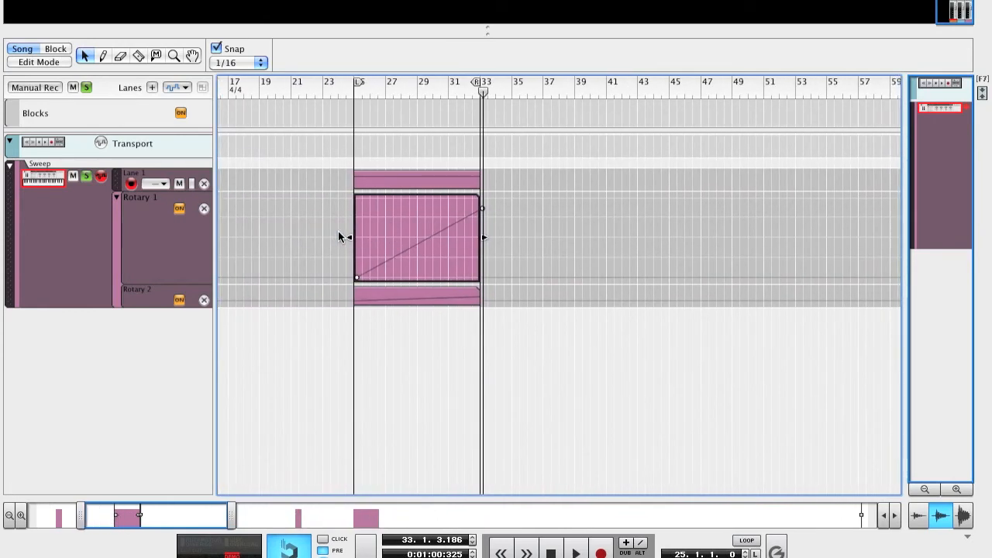
{"action": "left_click_drag", "start_coordinate": [483, 208], "coordinate": [479, 190]}
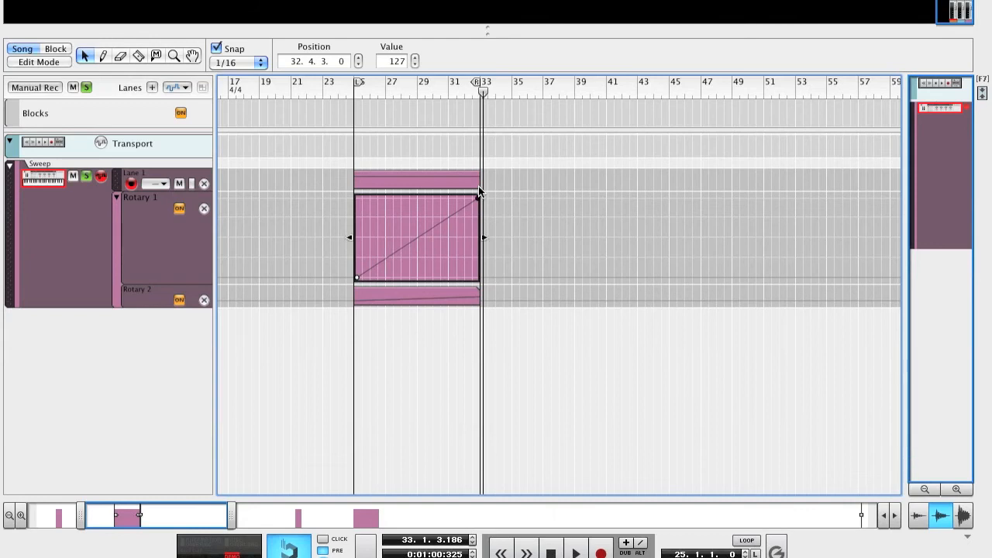
{"action": "left_click", "coordinate": [469, 297]}
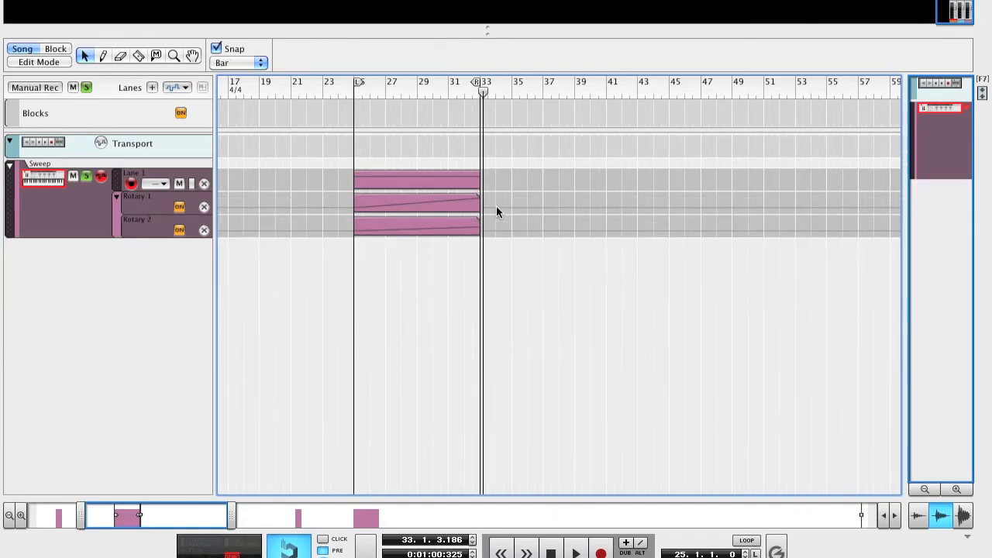
Step: Examine the value of the end automation point in the Rotary 1 clip at bar 25, and close the clip
{"action": "mouse_move", "coordinate": [496, 206]}
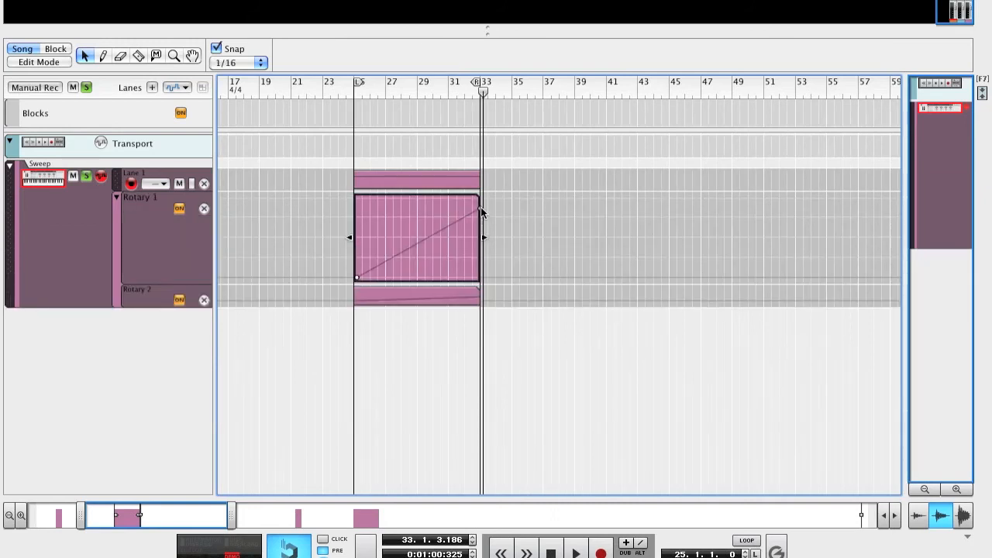
{"action": "left_click", "coordinate": [481, 207]}
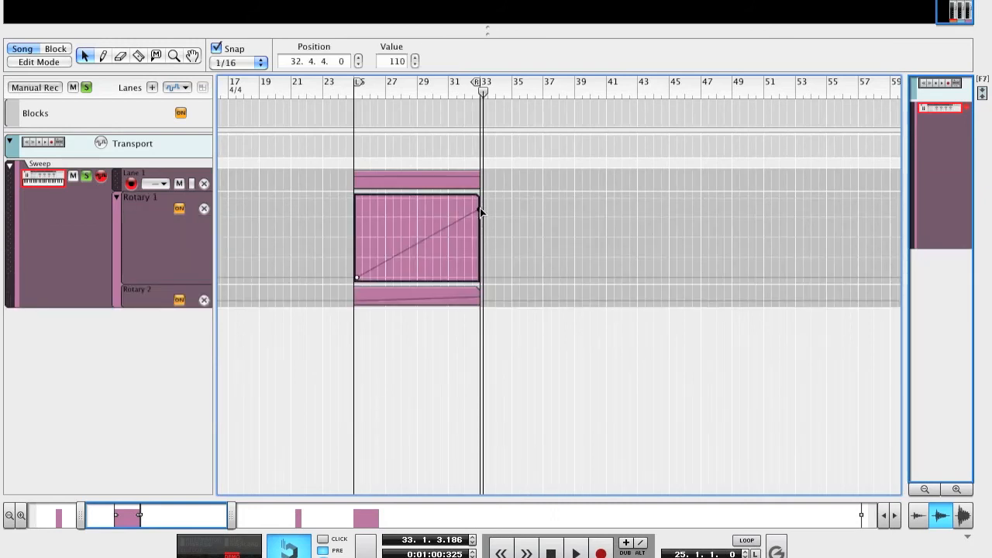
{"action": "left_click", "coordinate": [480, 266]}
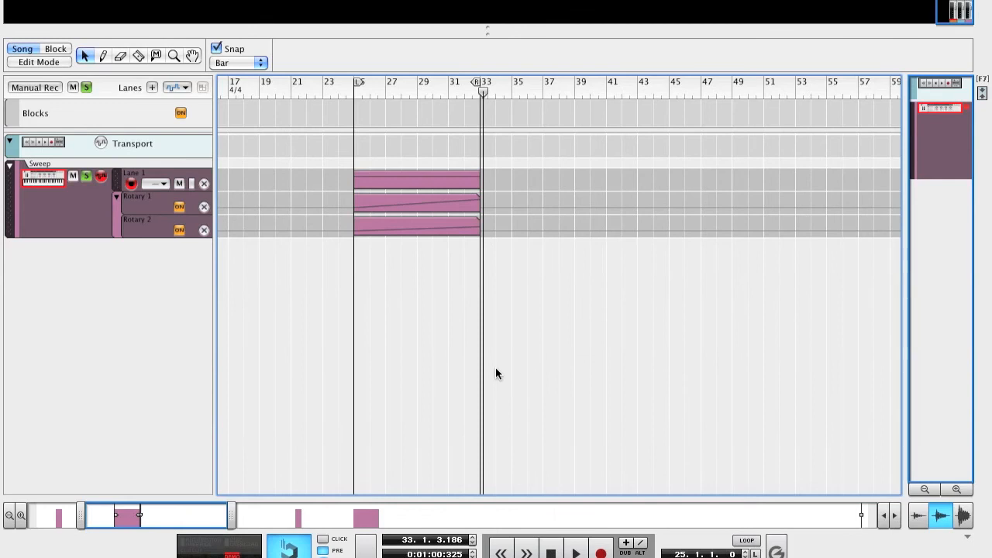
Step: Show the main mixer's send section and switch the Mix Channel's FX send 6 on and back off
{"action": "key", "text": "F6"}
{"action": "key", "text": "F7"}
{"action": "key", "text": "F5"}
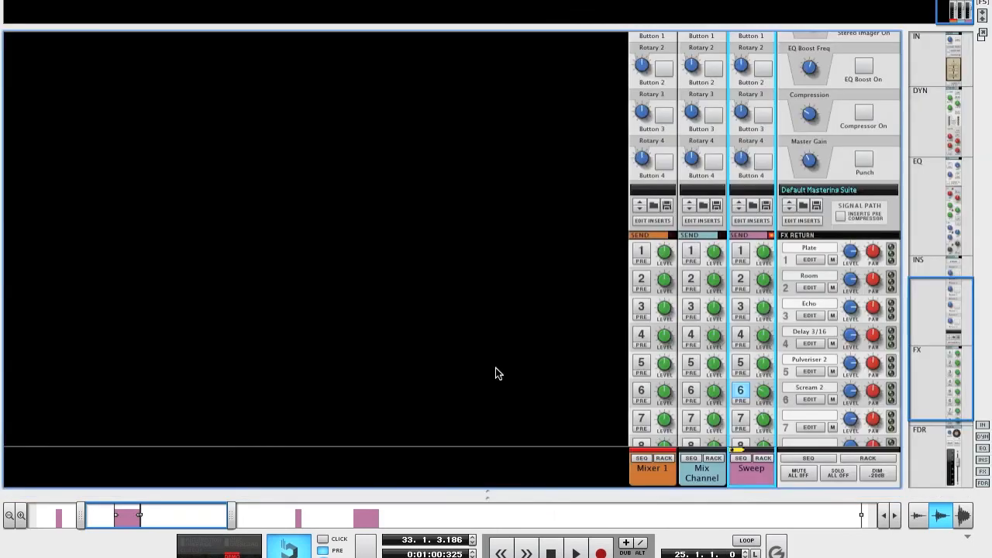
{"action": "scroll", "coordinate": [760, 324], "scroll_direction": "down", "scroll_amount": 5}
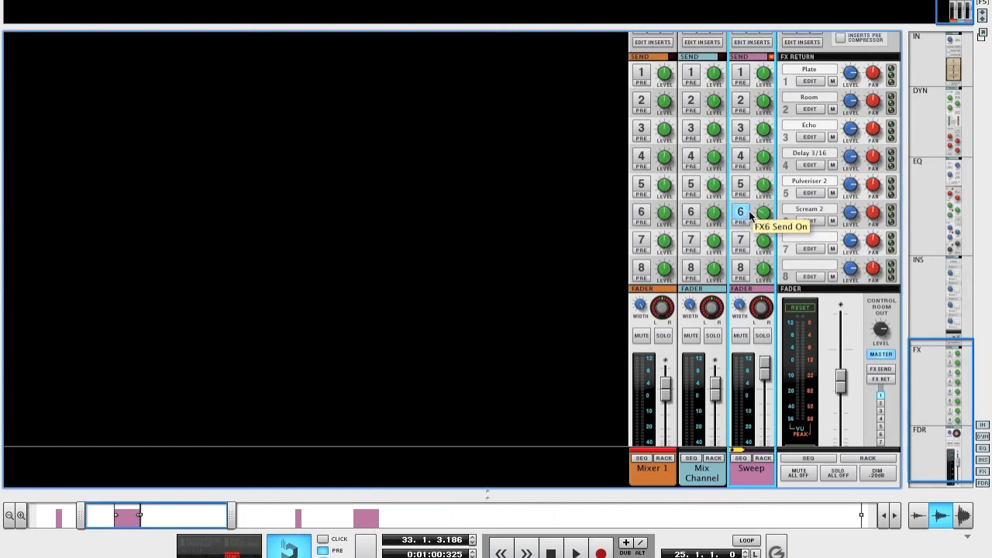
{"action": "left_click", "coordinate": [689, 213]}
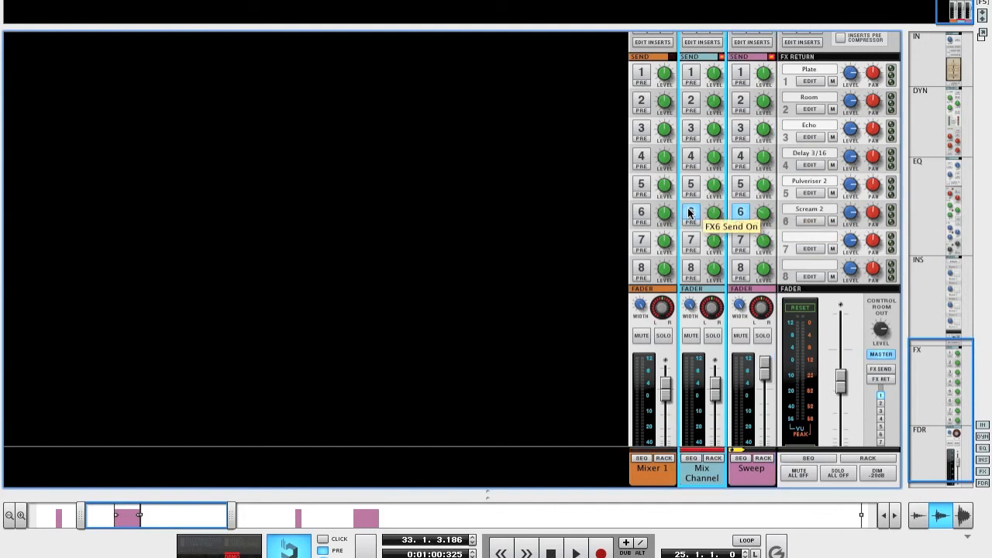
{"action": "left_click", "coordinate": [685, 212]}
{"action": "scroll", "coordinate": [699, 215], "scroll_direction": "down", "scroll_amount": 1}
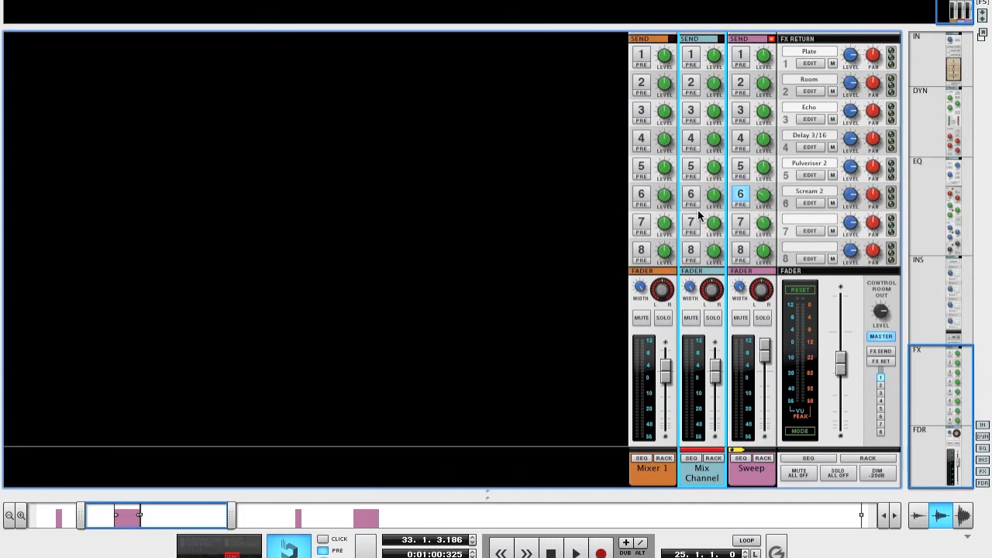